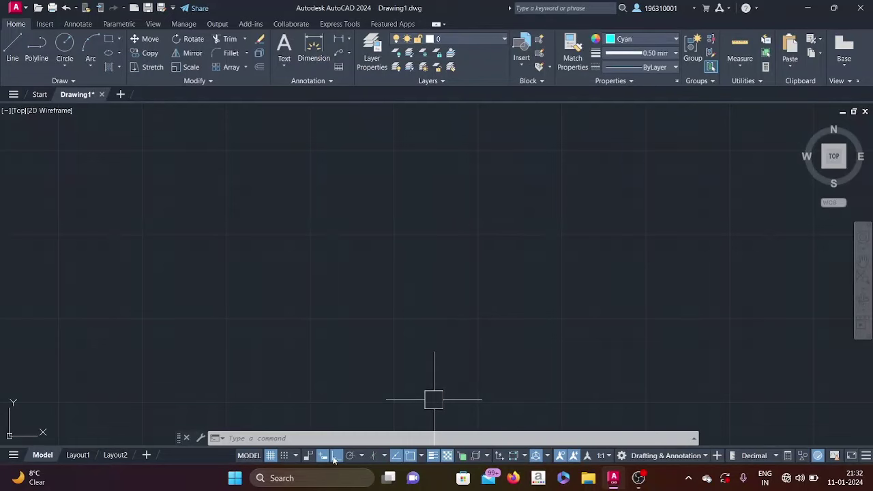
- Enable Isodraft on the status bar and make Isoplane Top the active drawing plane
click(373, 456)
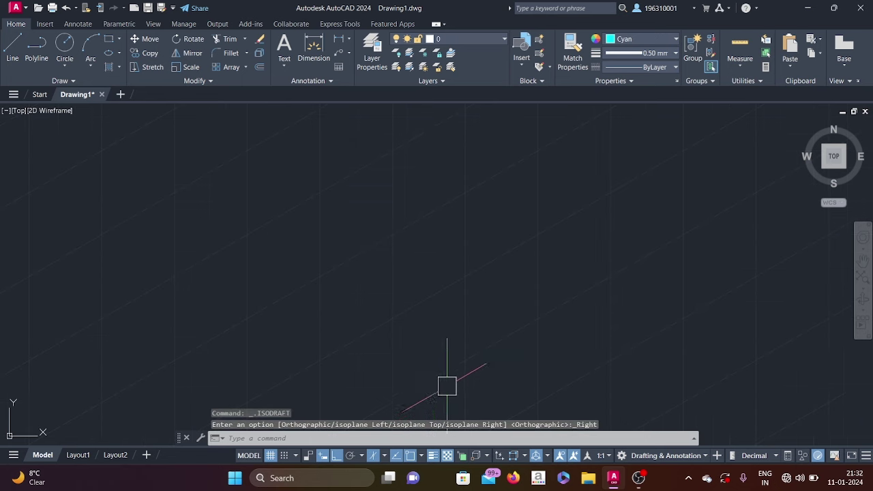
click(383, 461)
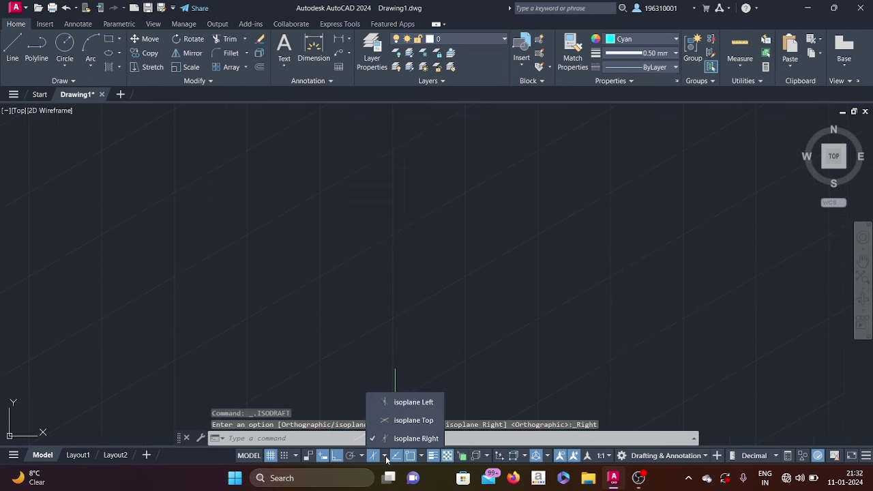
click(413, 420)
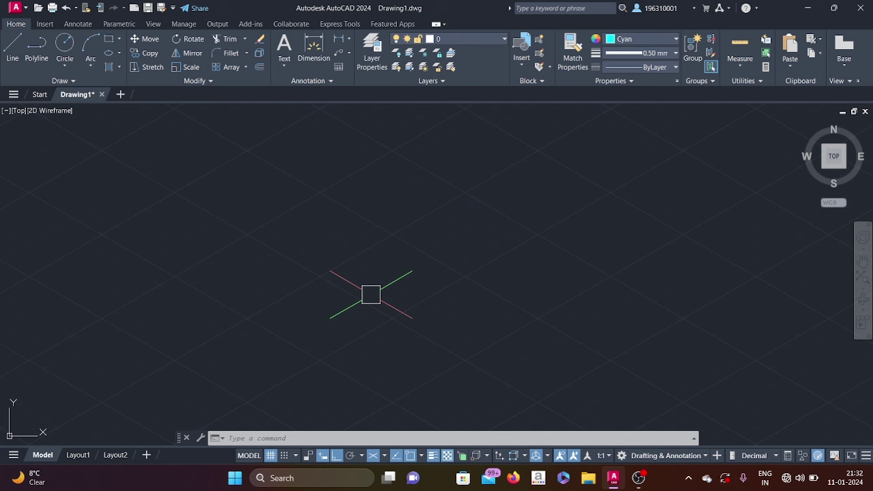
- Draw the slab's top outline as a closed isometric parallelogram with 70, 86 and 70 unit edges
key(Return)
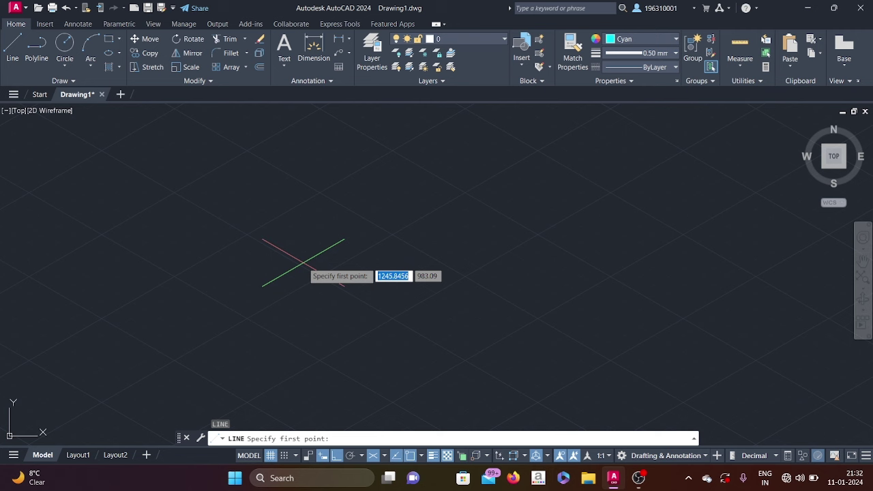
click(287, 257)
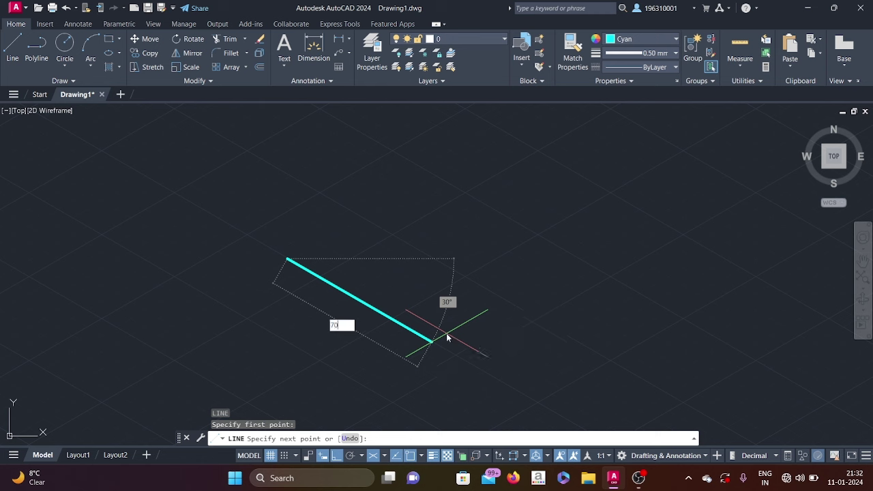
text(70)
key(Return)
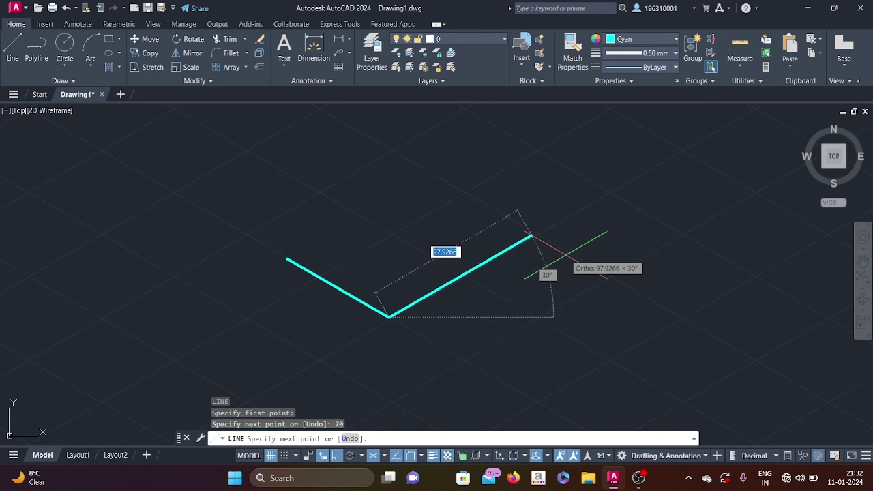
text(86)
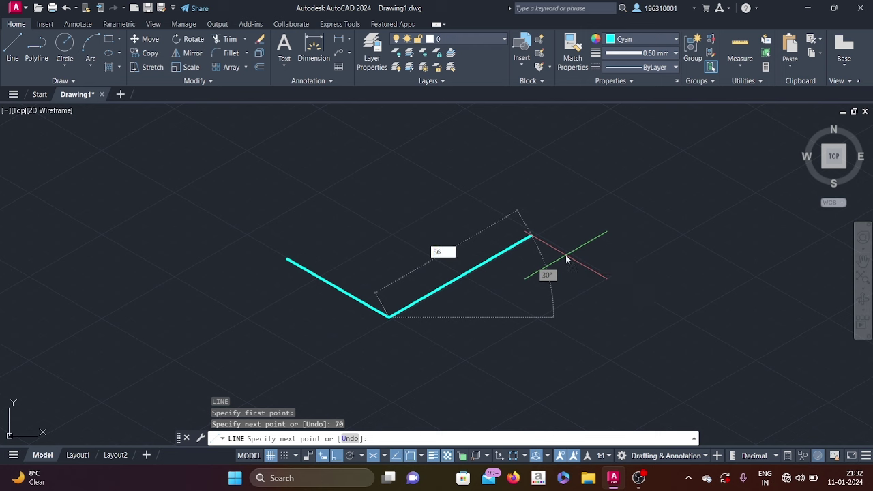
key(Return)
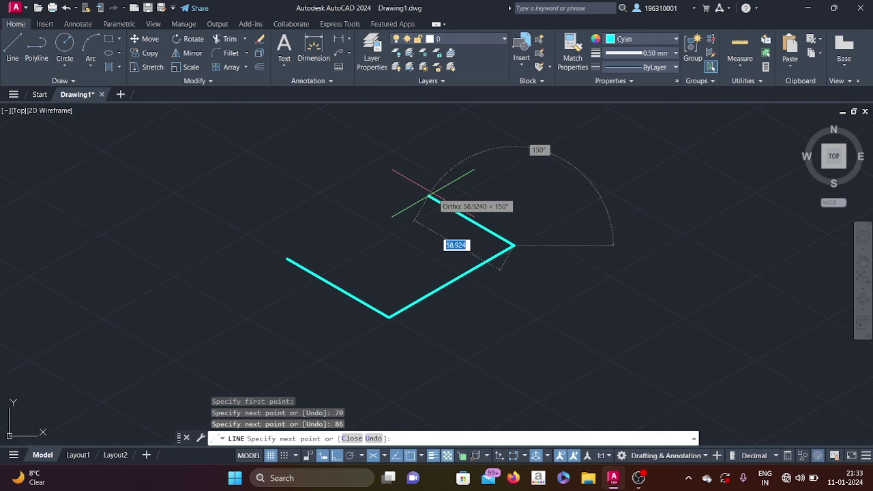
text(70)
key(Return)
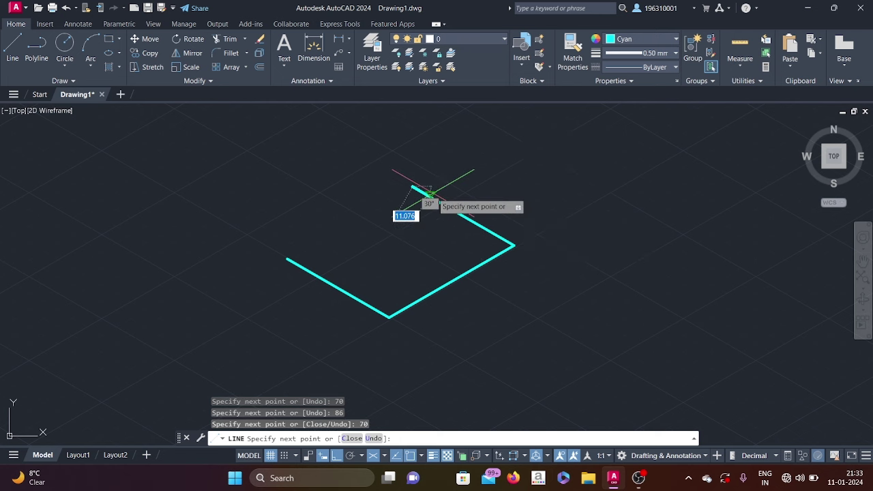
click(287, 258)
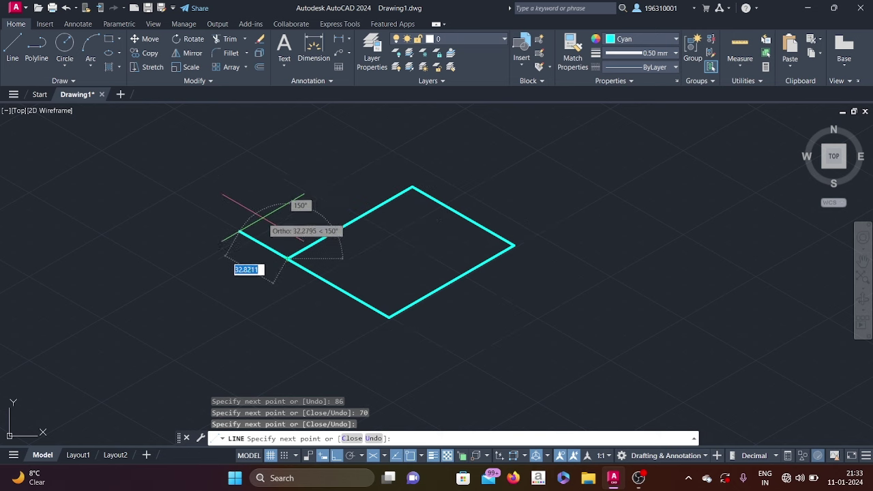
key(Escape)
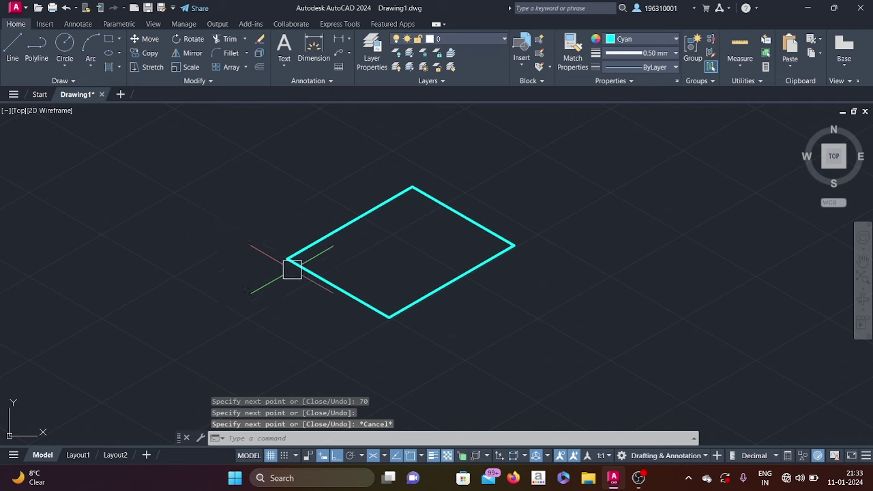
scroll(291, 267, up, 2)
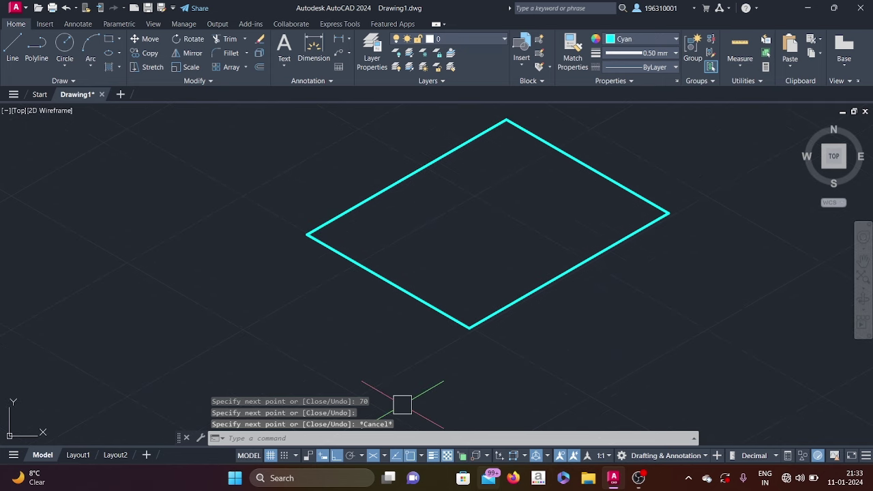
- Toggle Object Snap Tracking off and back on, then switch to Isoplane Left
click(393, 456)
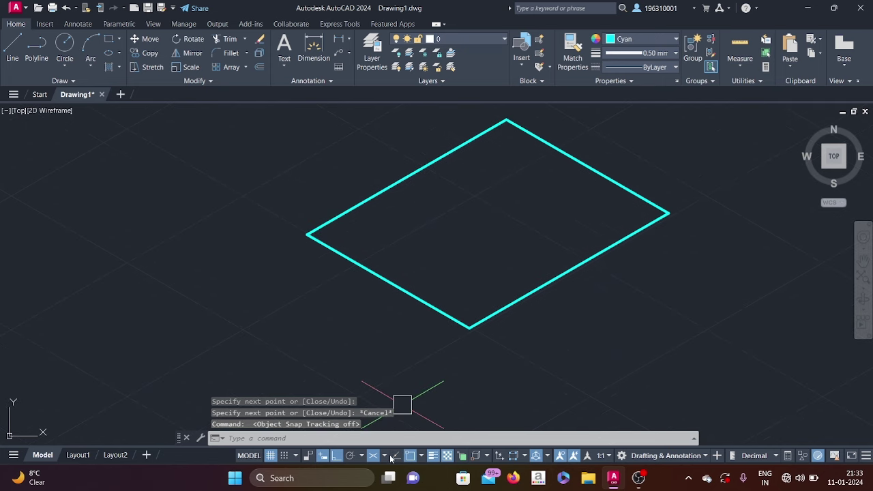
click(393, 459)
click(385, 457)
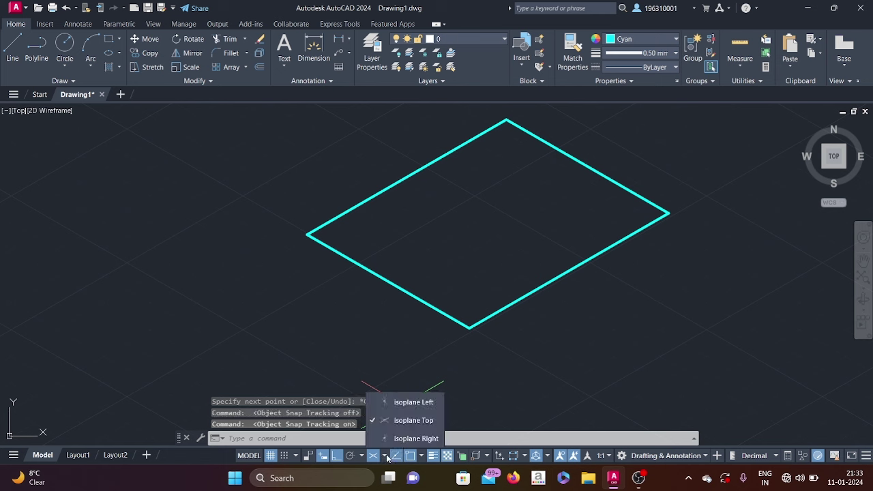
click(413, 401)
- Draw the slab's left face: 14 down, 70 along, then back up to the outline corner
text(l)
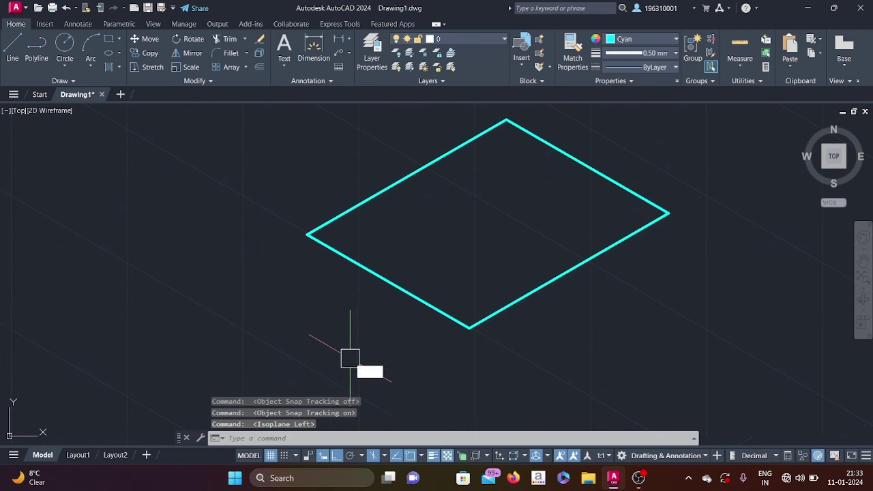
key(Return)
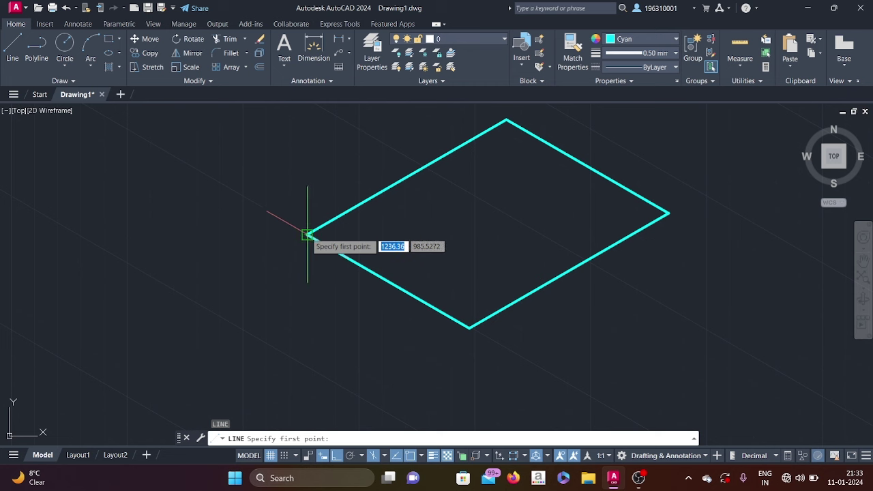
click(307, 234)
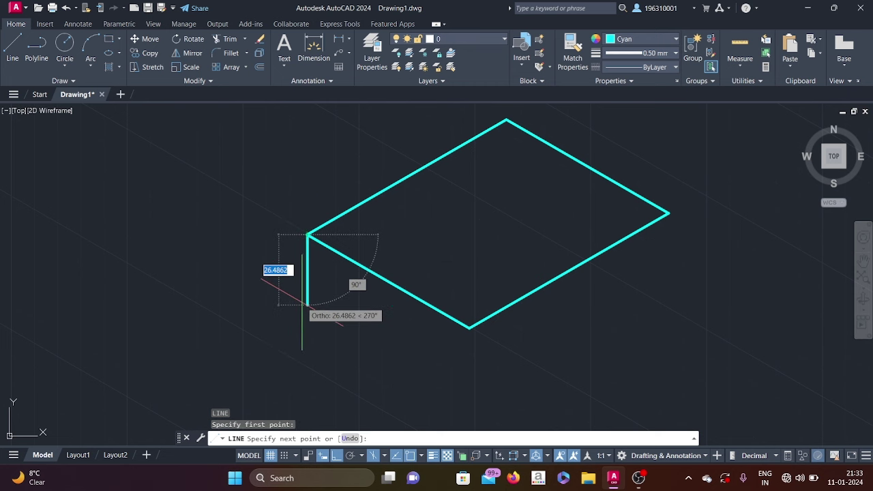
text(14)
key(Return)
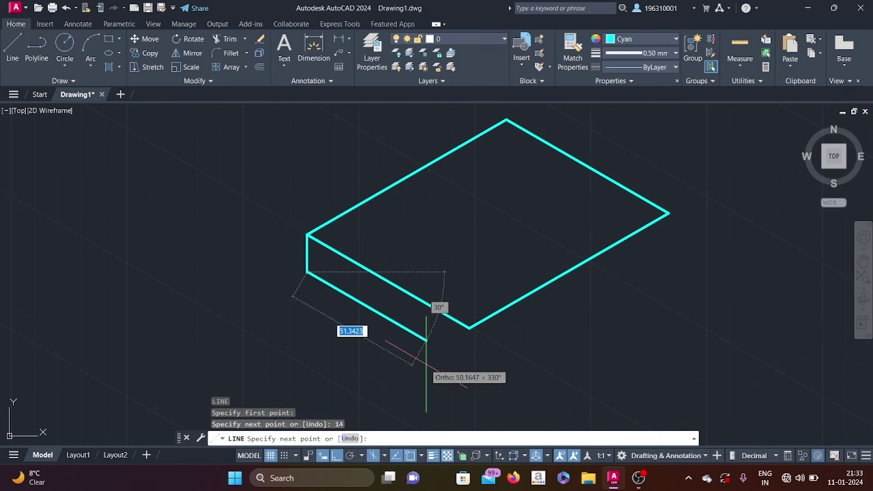
text(70)
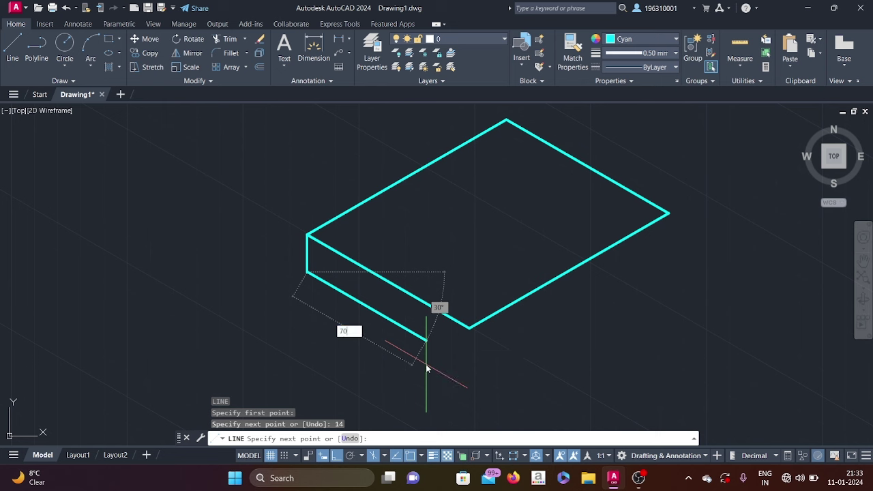
key(Return)
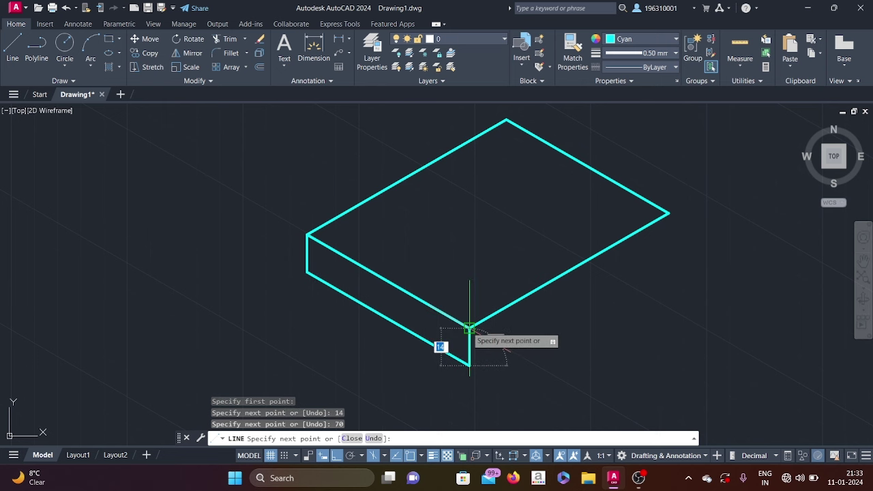
key(Return)
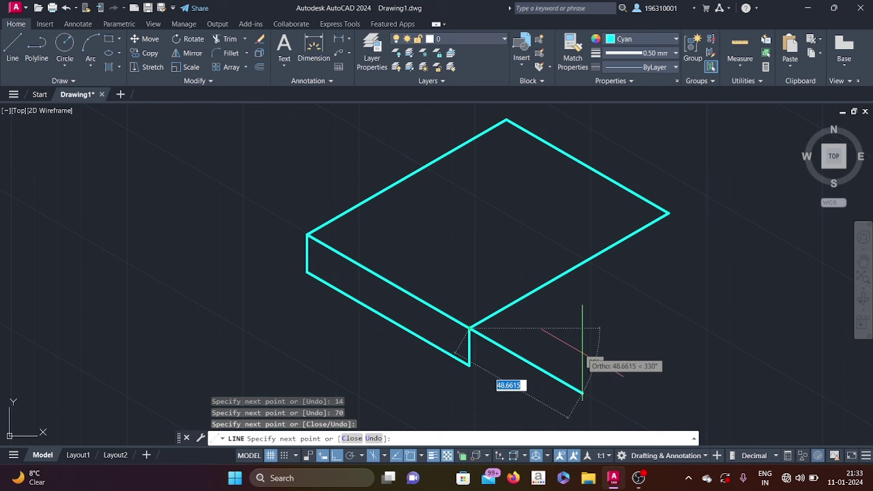
key(Escape)
right_click(583, 142)
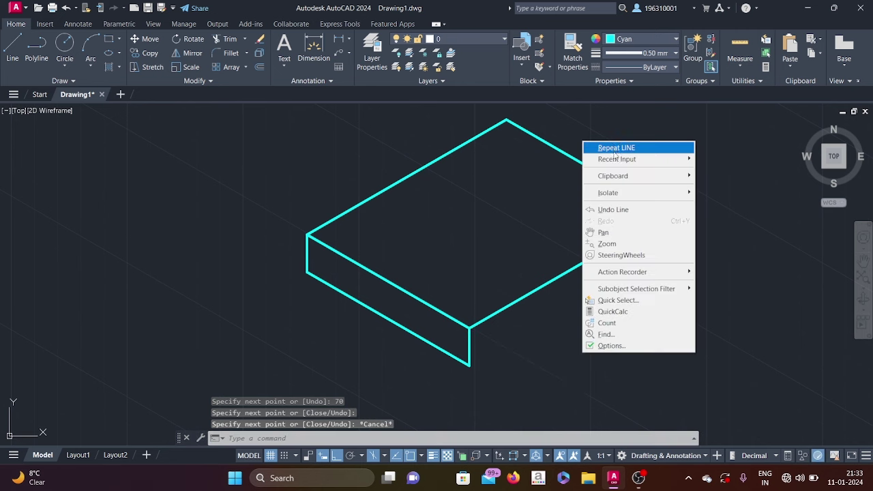
- On Isoplane Right, draw the slab's 86-unit lower right edge and close it to the right corner
click(615, 149)
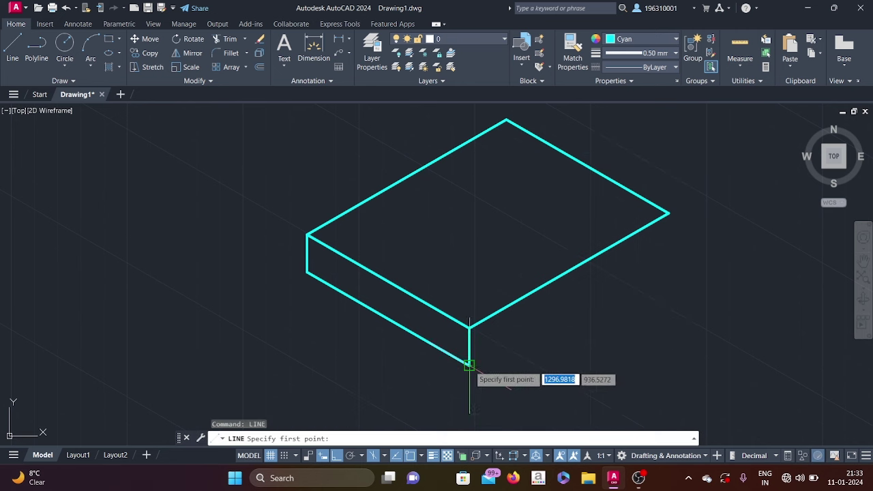
click(469, 365)
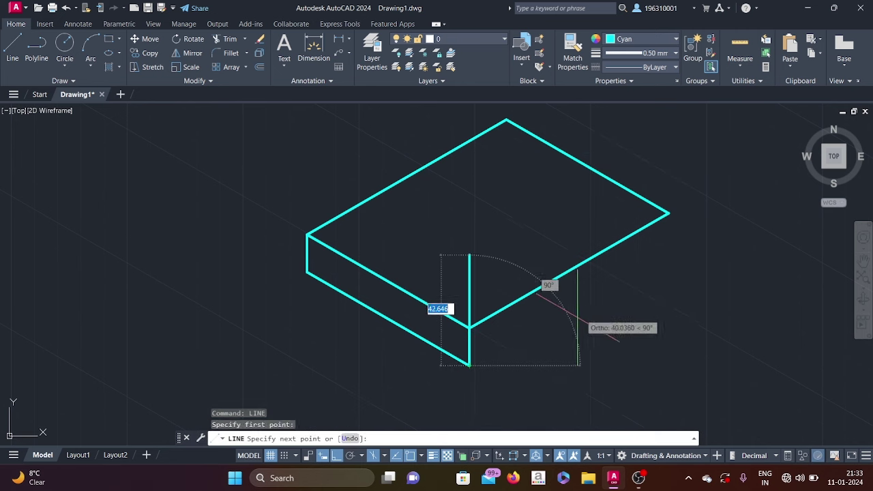
click(385, 457)
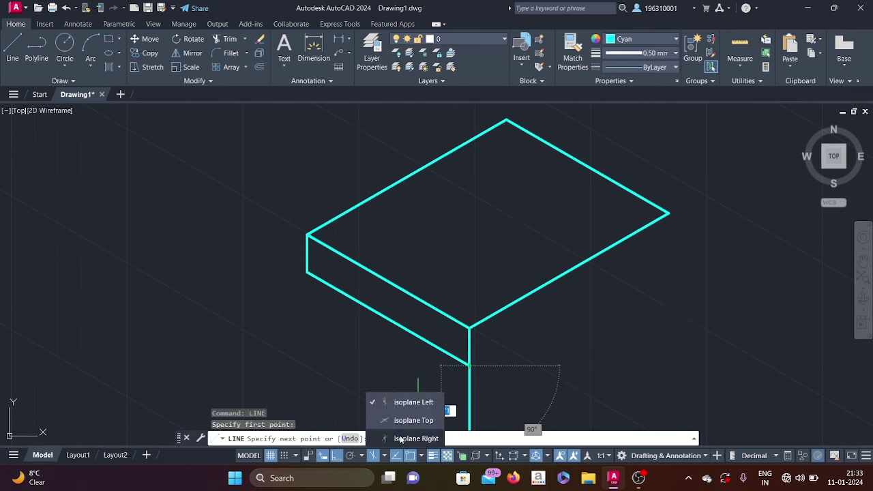
click(415, 438)
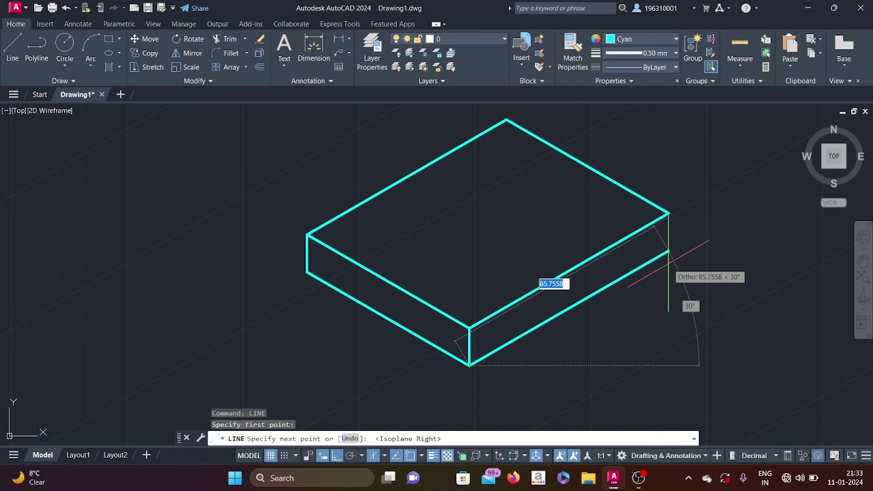
text(86)
key(Return)
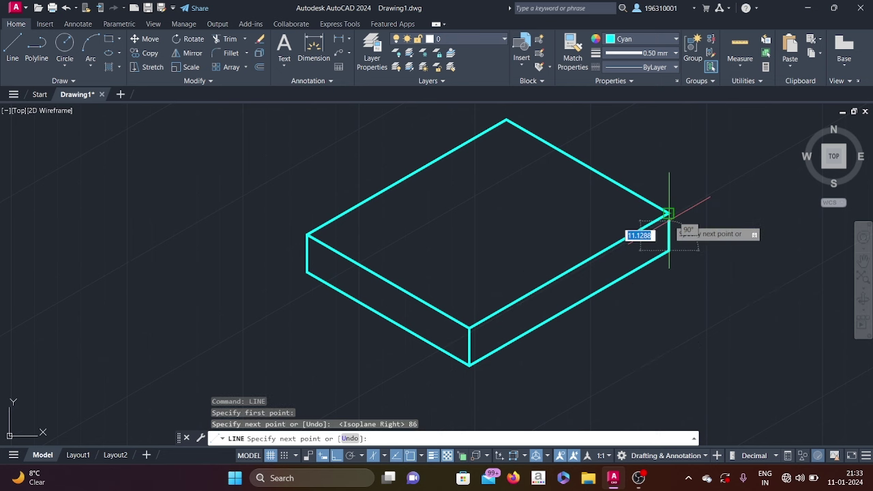
scroll(669, 211, up, 2)
scroll(667, 211, up, 2)
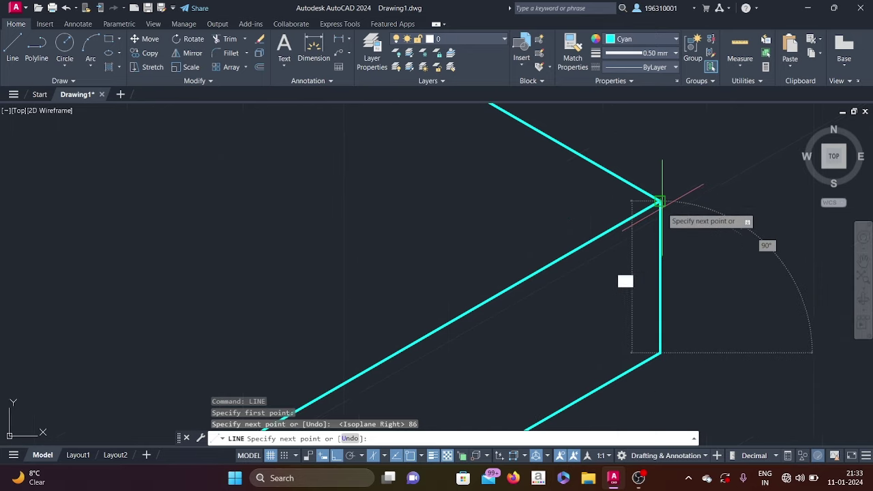
click(659, 201)
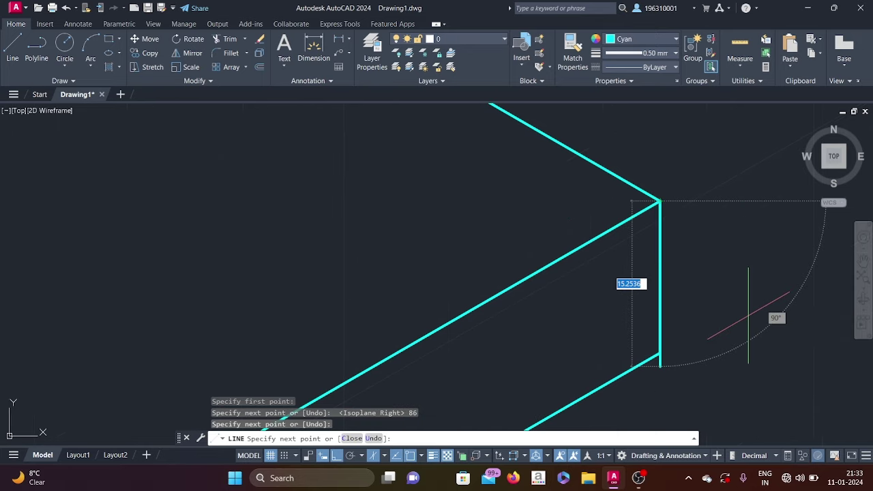
key(Escape)
scroll(637, 281, down, 6)
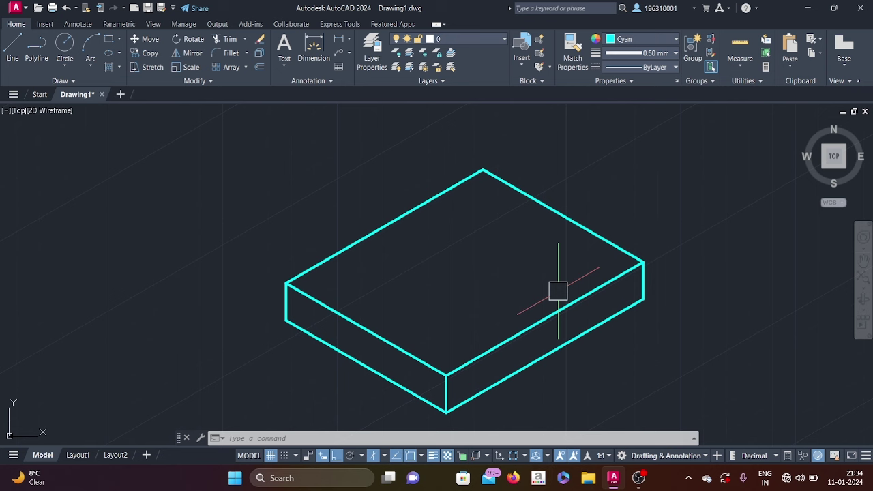
- From the slab's right corner, draw a 14-unit edge then a 100-unit vertical edge
key(Return)
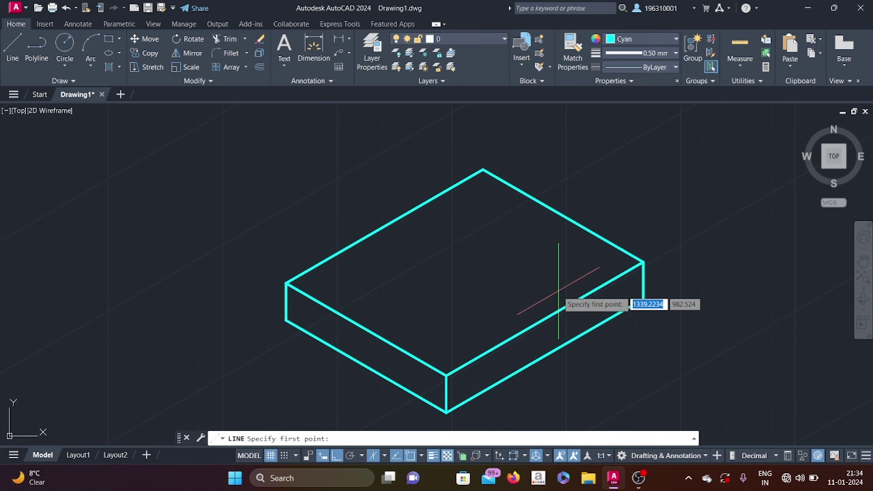
click(643, 298)
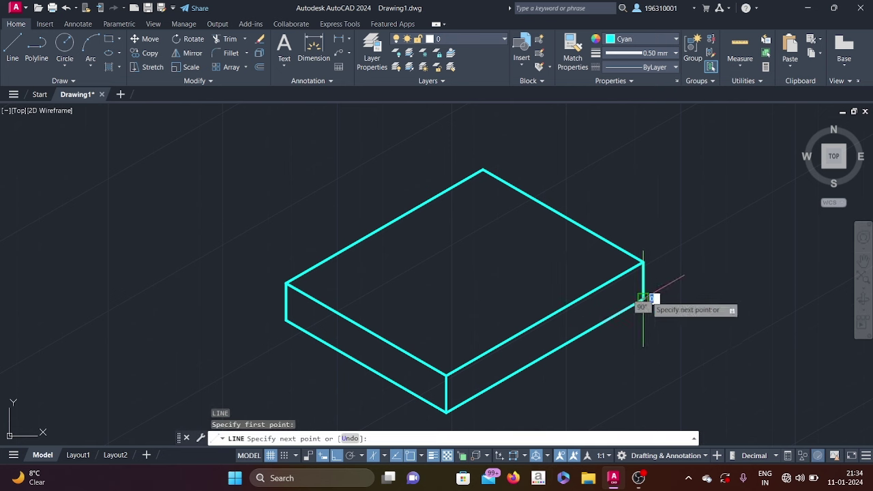
text(14)
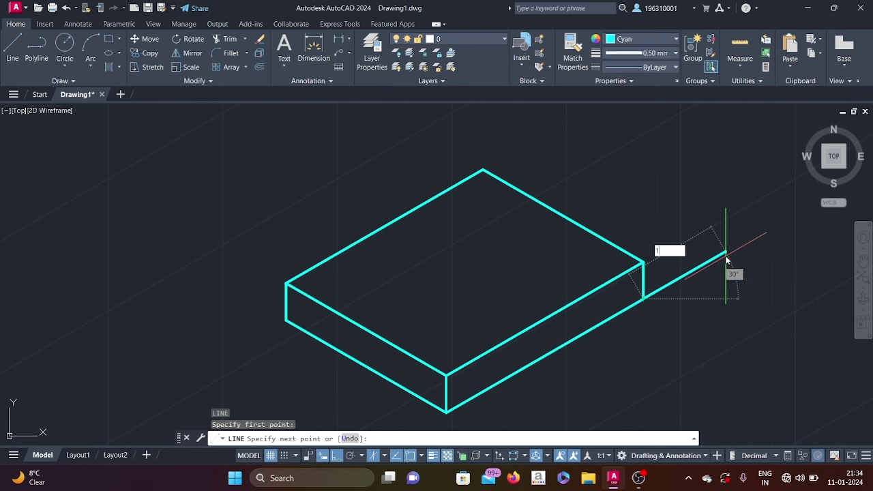
key(Return)
scroll(657, 171, down, 2)
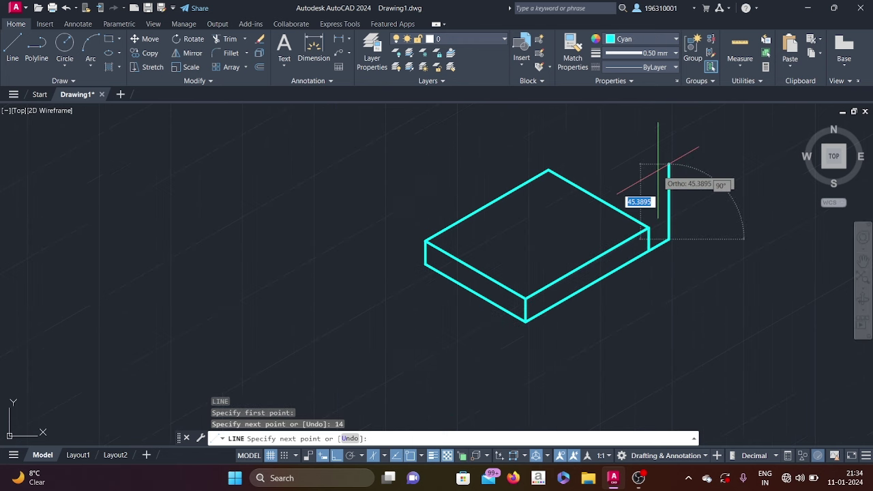
mouse_move(657, 172)
middle_down()
mouse_move(503, 252)
mouse_move(514, 208)
middle_up()
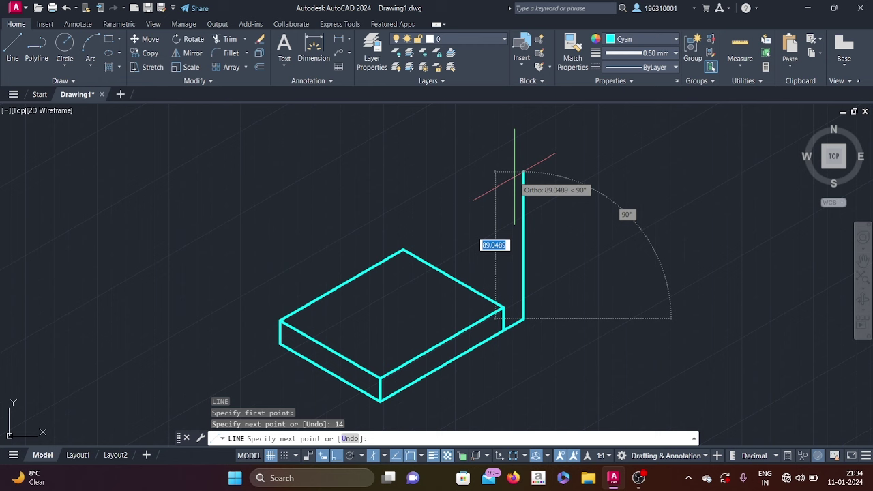
text(100)
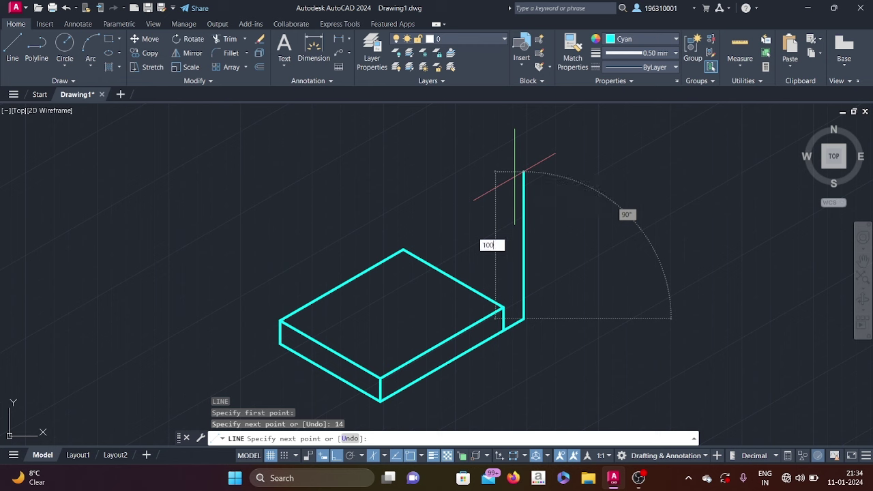
key(Return)
key(Return)
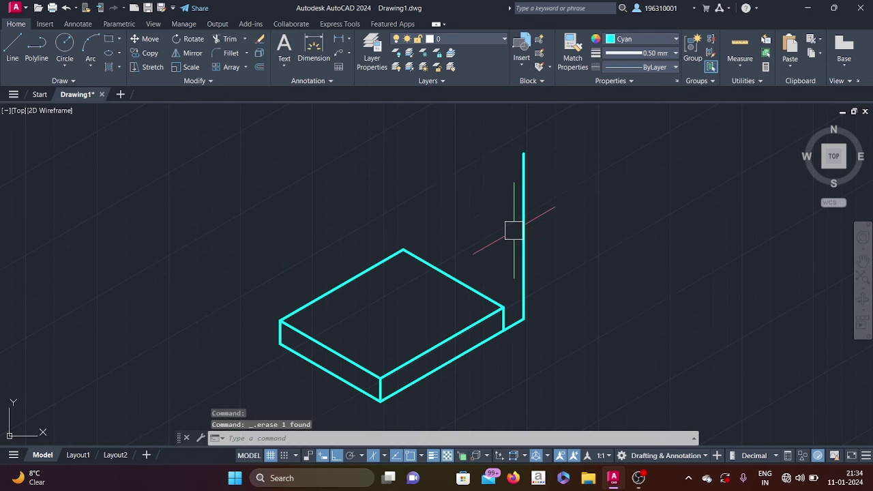
text(l)
key(Return)
- On Isoplane Left, add the upright's 70-unit top edge and its 100-unit downward edge
click(523, 153)
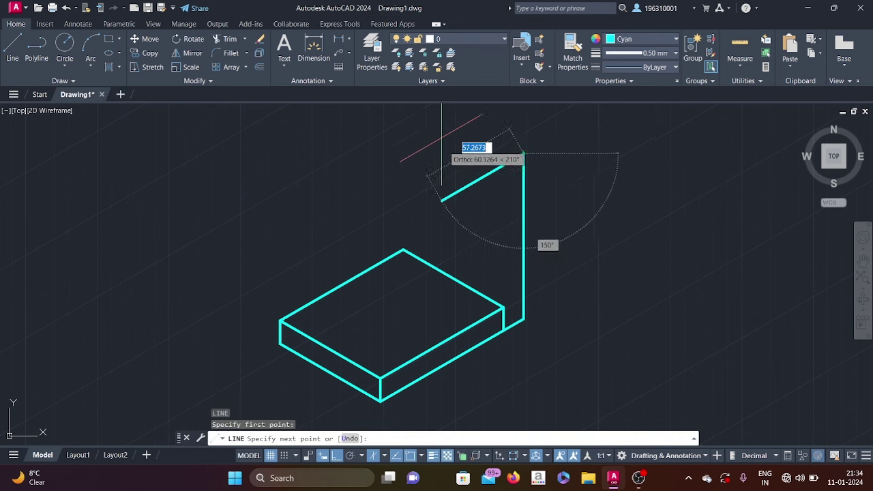
click(385, 457)
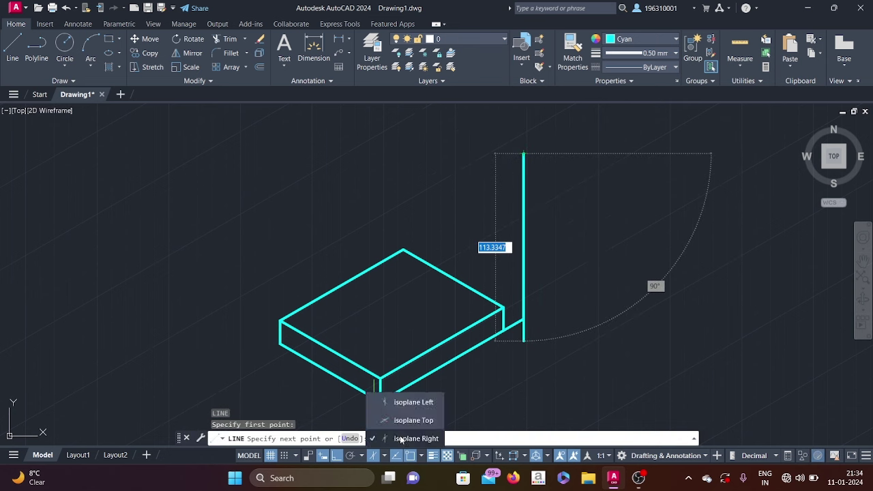
click(402, 403)
middle_drag(348, 153, 357, 210)
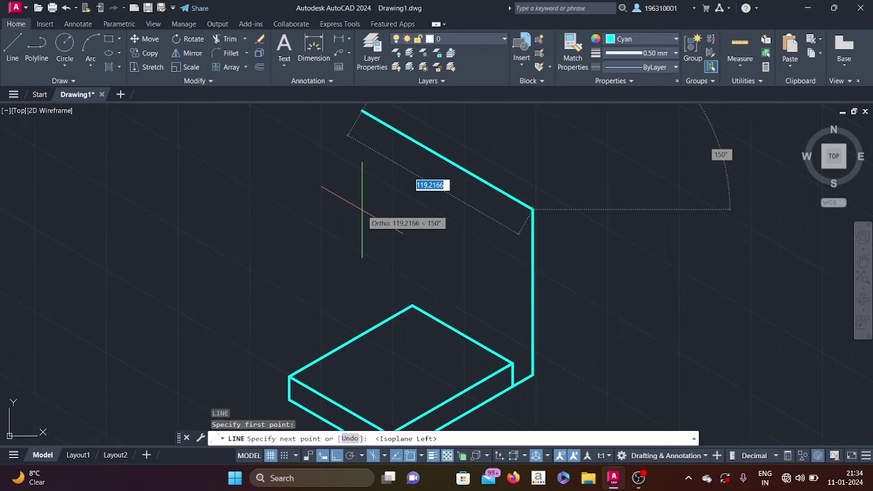
text(70)
key(Return)
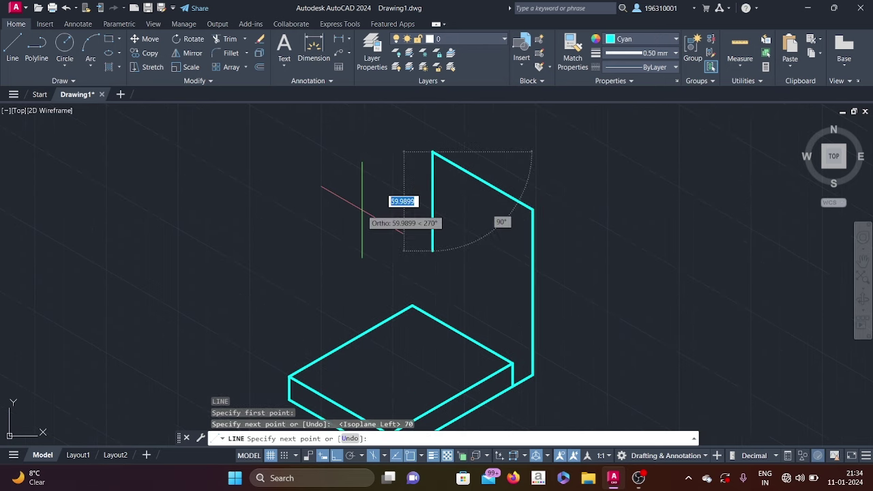
scroll(359, 249, up, 1)
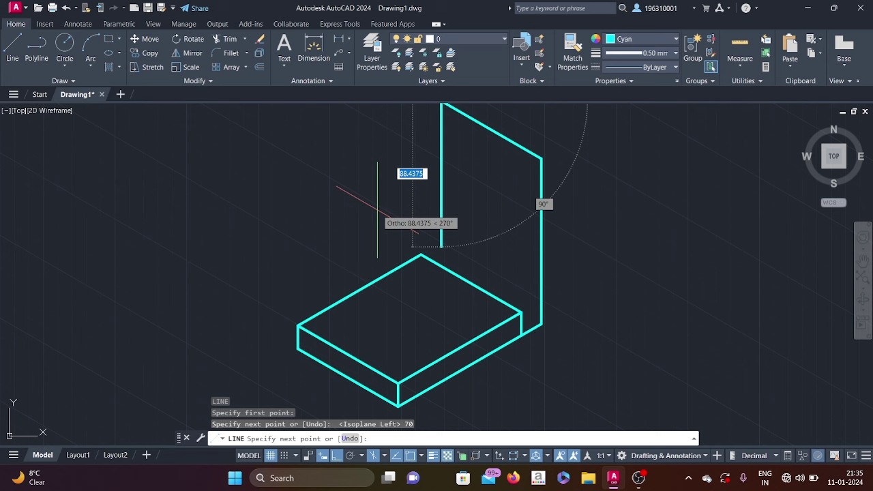
text(100)
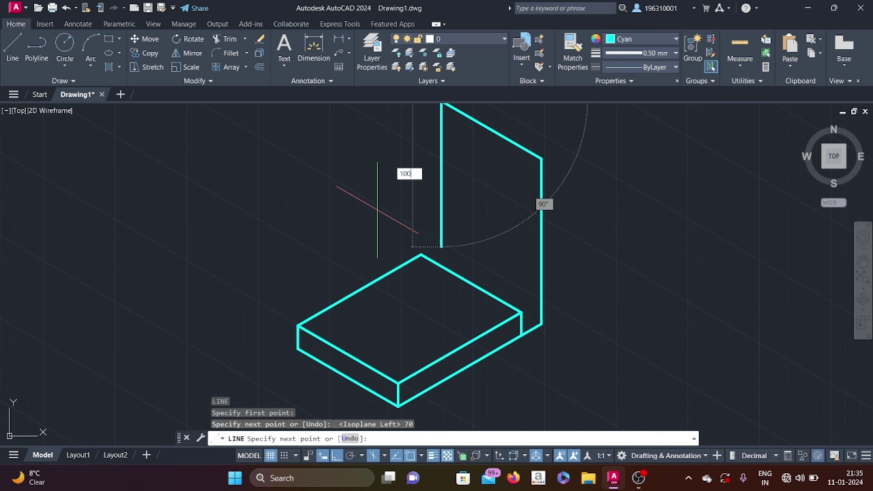
key(Return)
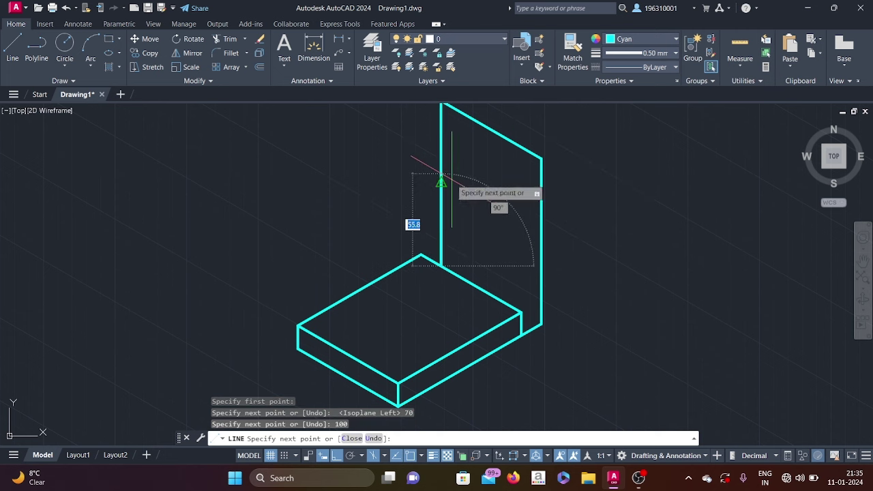
key(Escape)
middle_drag(499, 222, 483, 253)
text(l)
key(Return)
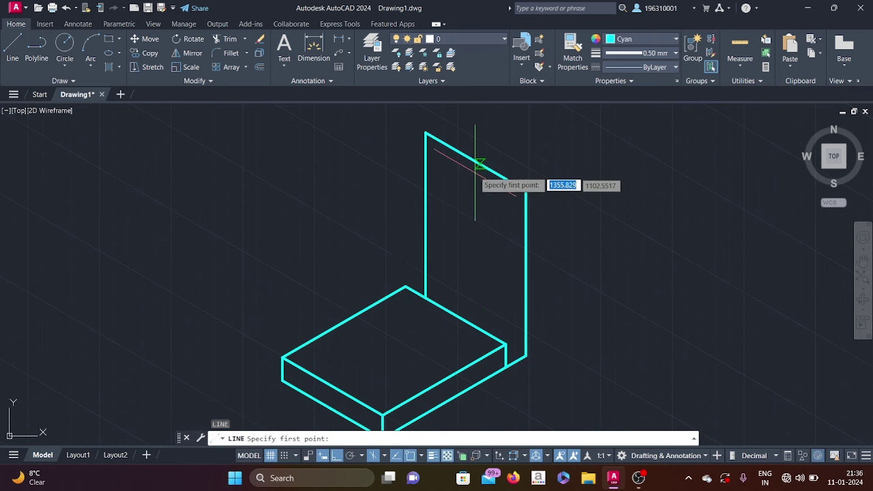
- Draw a 35-unit vertical construction line down from the upright's top edge
click(475, 162)
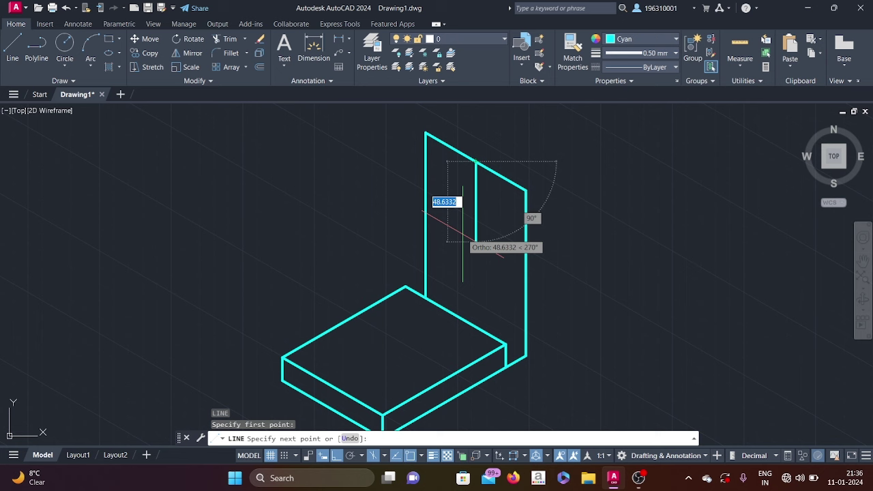
key(BackSpace)
text(35)
key(Return)
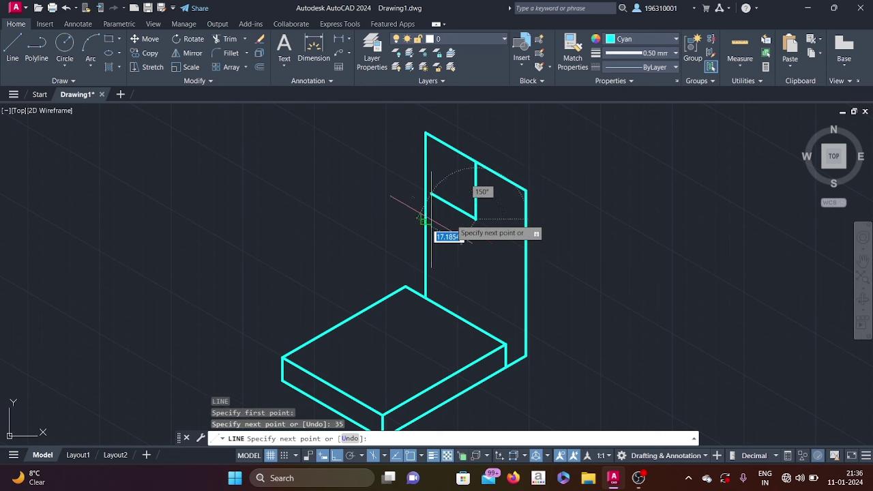
key(Escape)
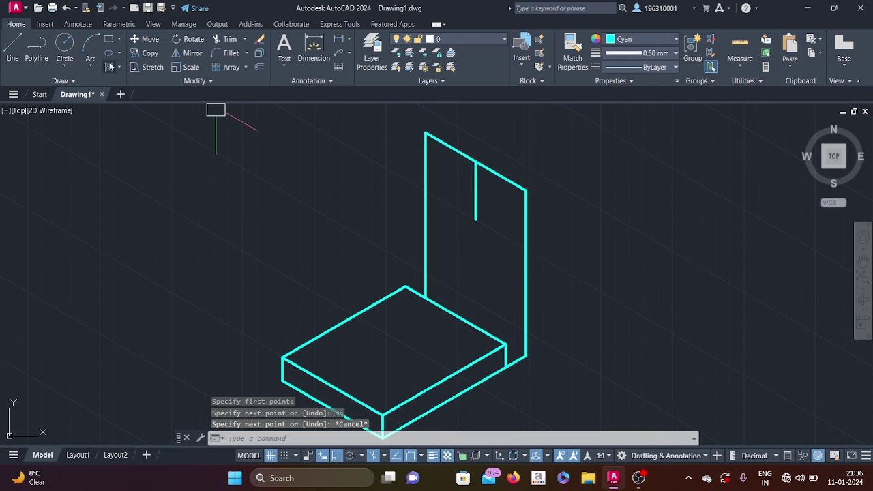
- Draw a radius-35 isocircle centred at the end of the 35-unit line
click(111, 56)
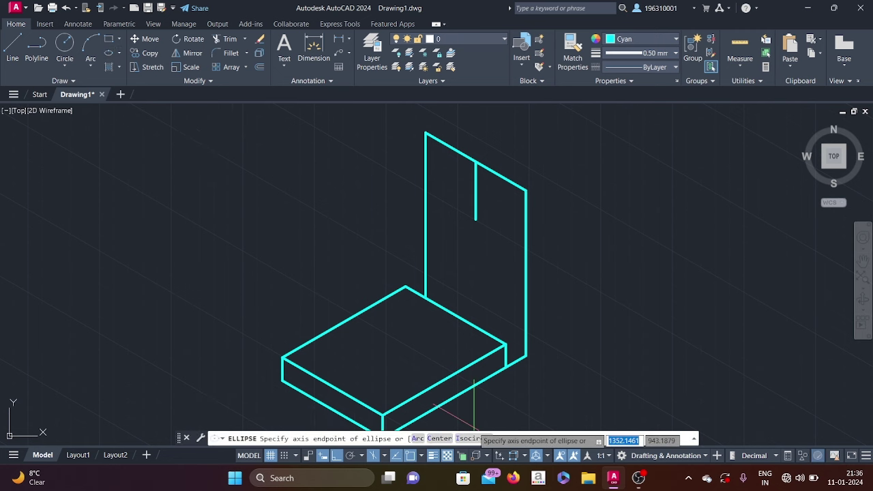
text(I)
key(Return)
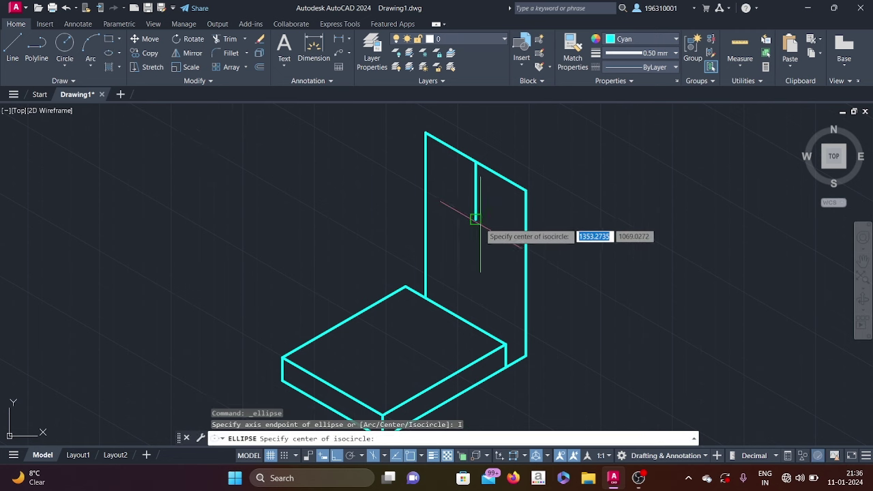
click(475, 219)
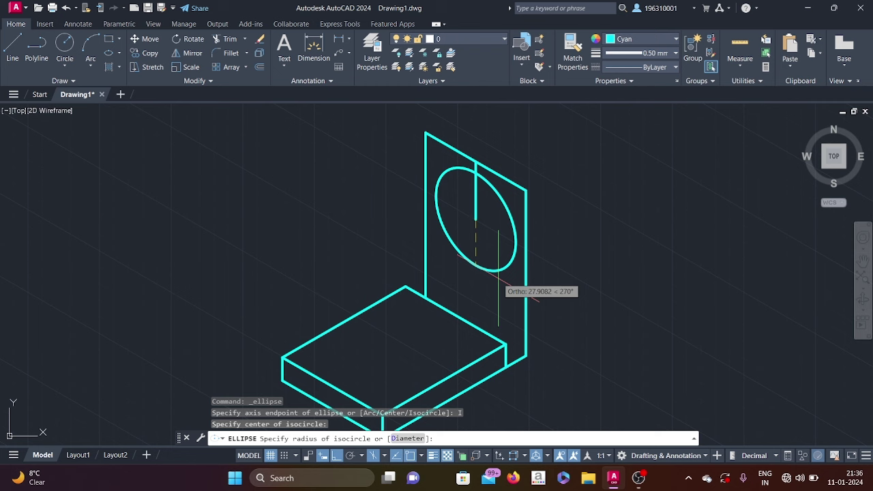
text(35)
key(Return)
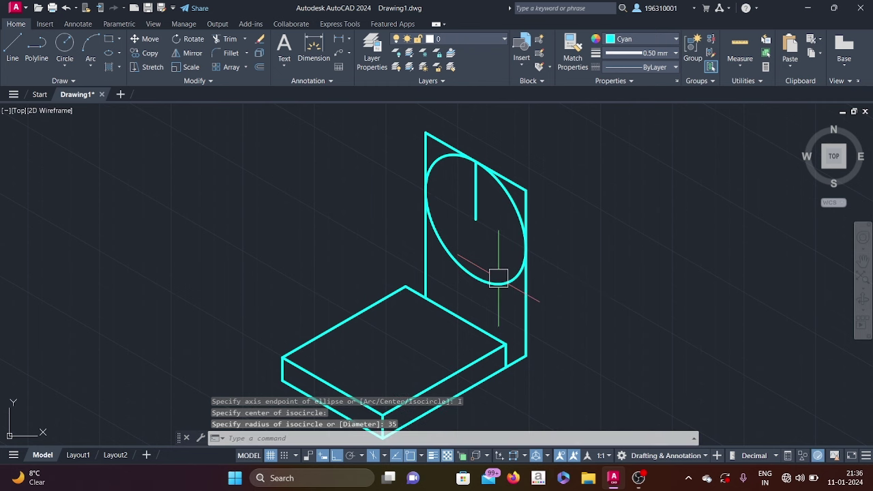
key(Escape)
text(tr)
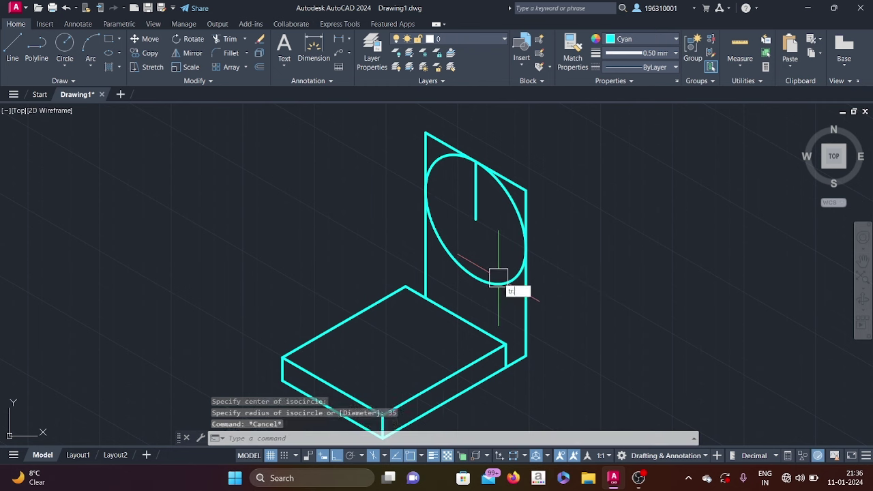
key(Escape)
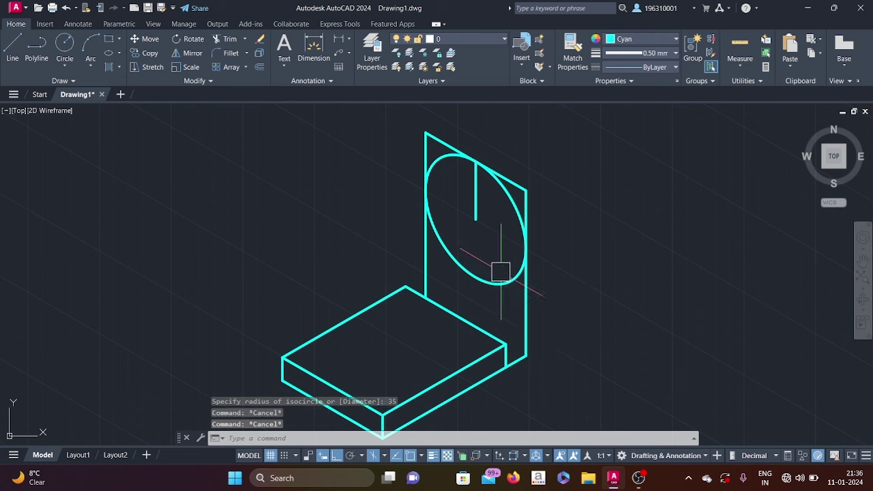
- Trim the construction lines, upper corner edges and lower ellipse arc to leave a rounded arch
key(Return)
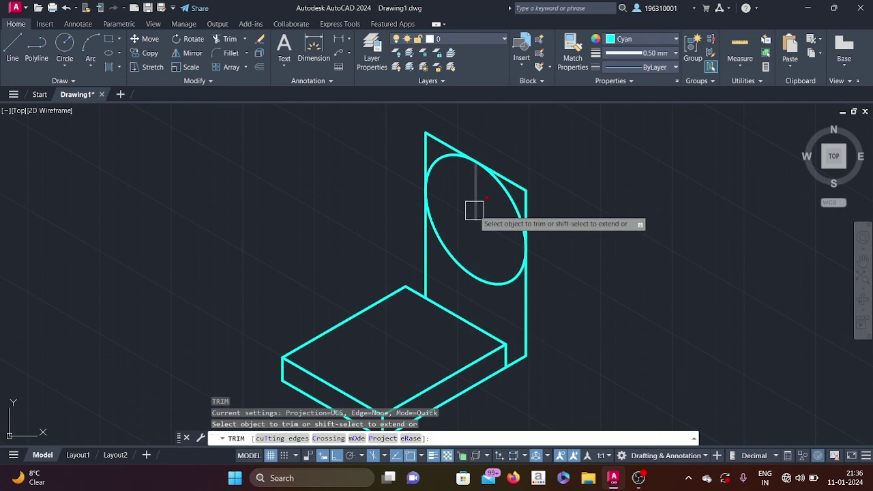
click(475, 205)
click(438, 138)
click(427, 142)
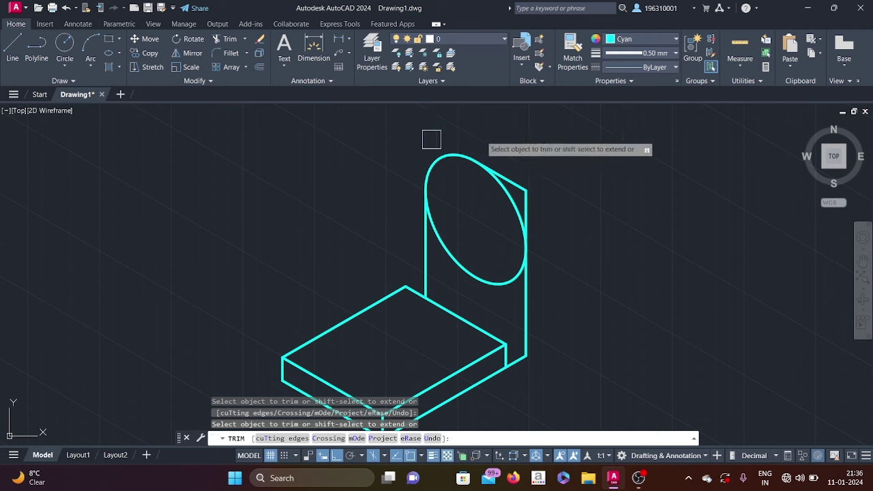
click(525, 186)
click(527, 199)
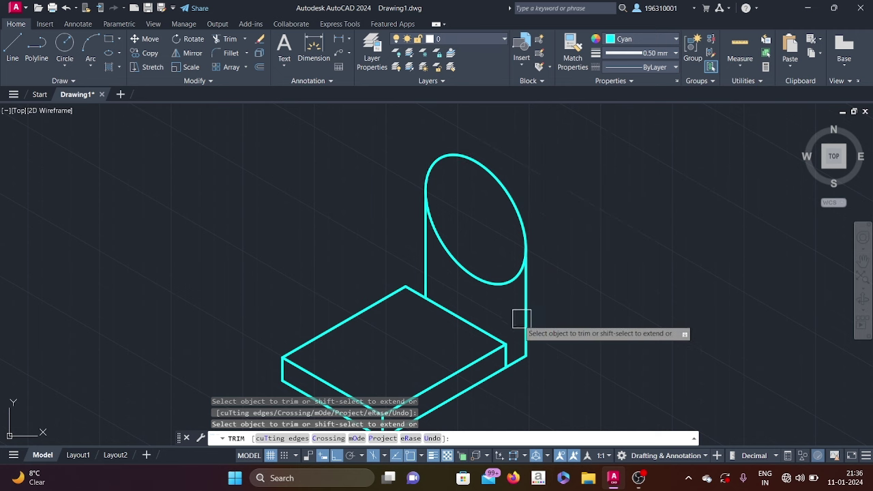
click(487, 280)
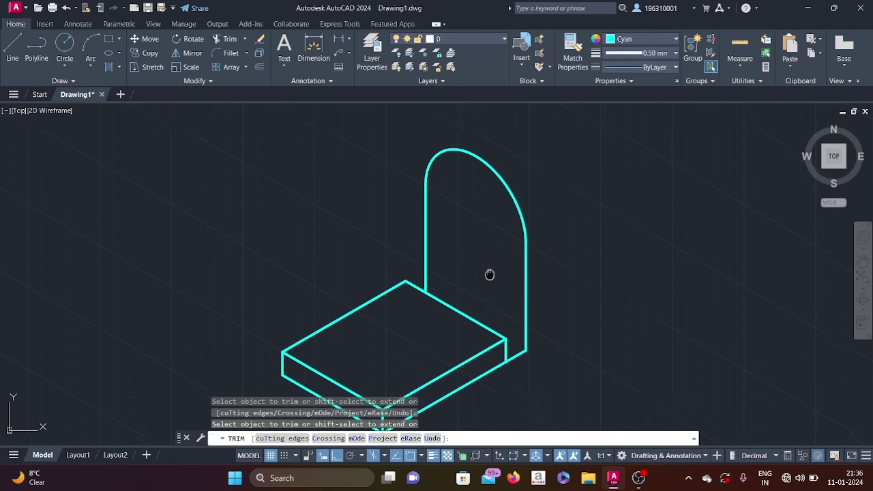
middle_drag(497, 287, 501, 265)
key(Escape)
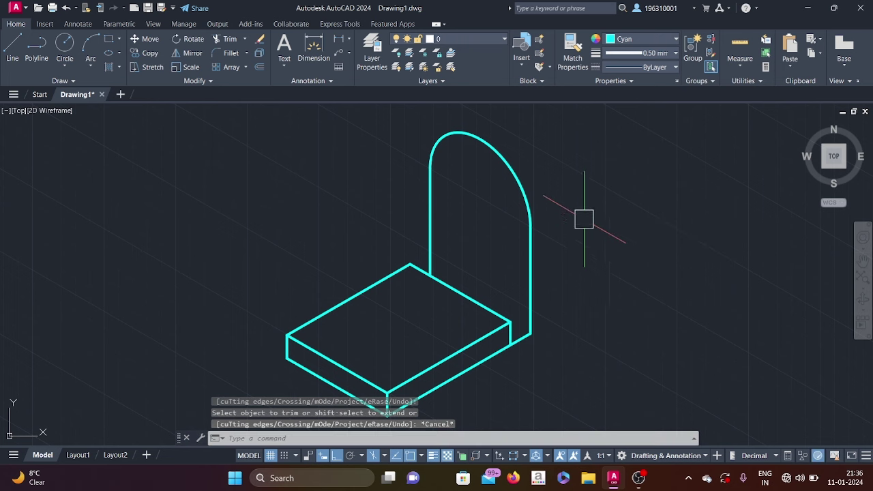
- Copy the arch and right vertical edge 14 units along Isoplane Right for the upright's thickness
text(co)
key(Return)
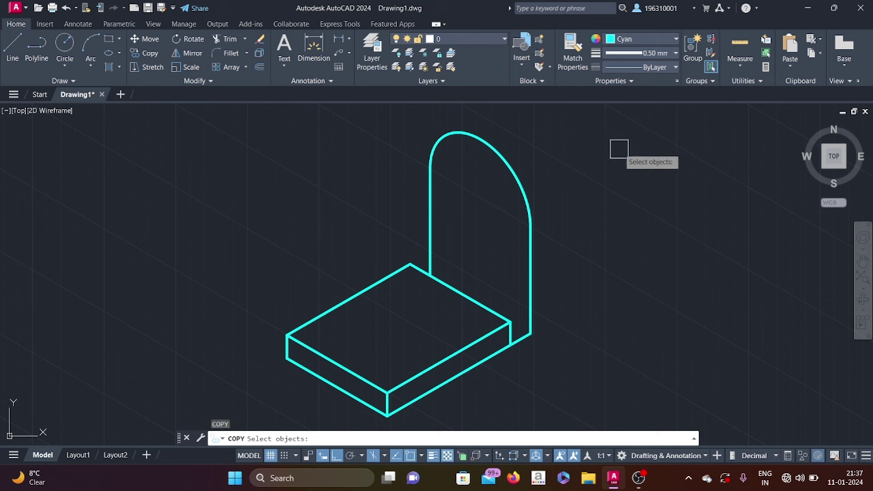
click(621, 142)
click(415, 220)
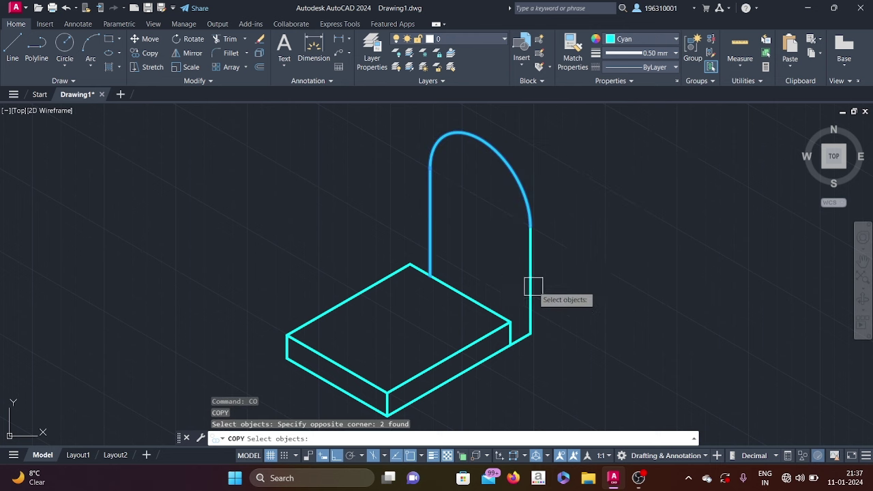
click(532, 286)
key(Return)
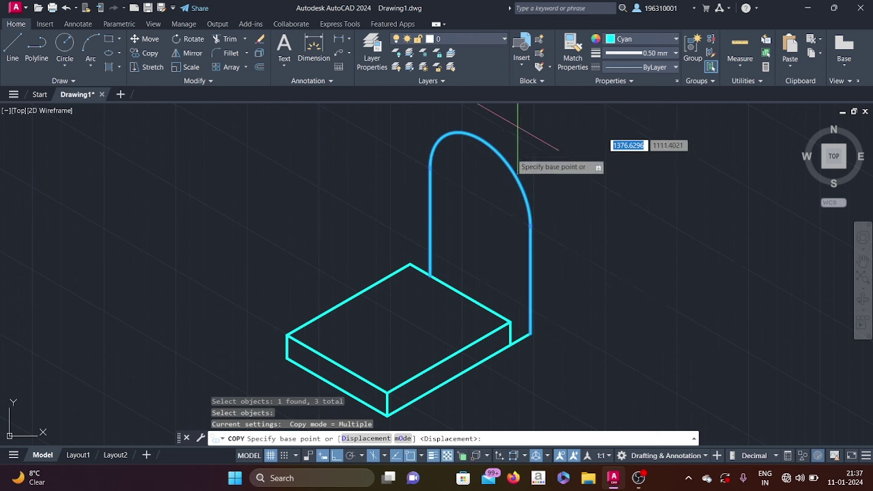
click(481, 195)
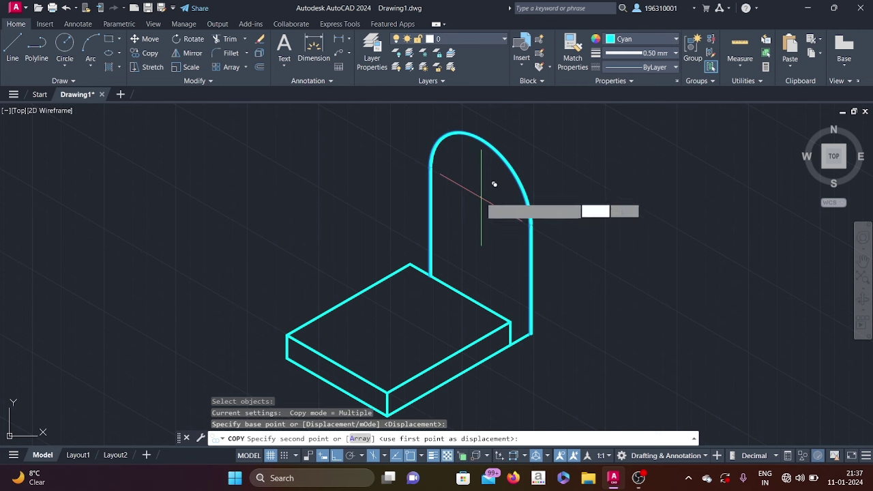
click(383, 457)
click(409, 438)
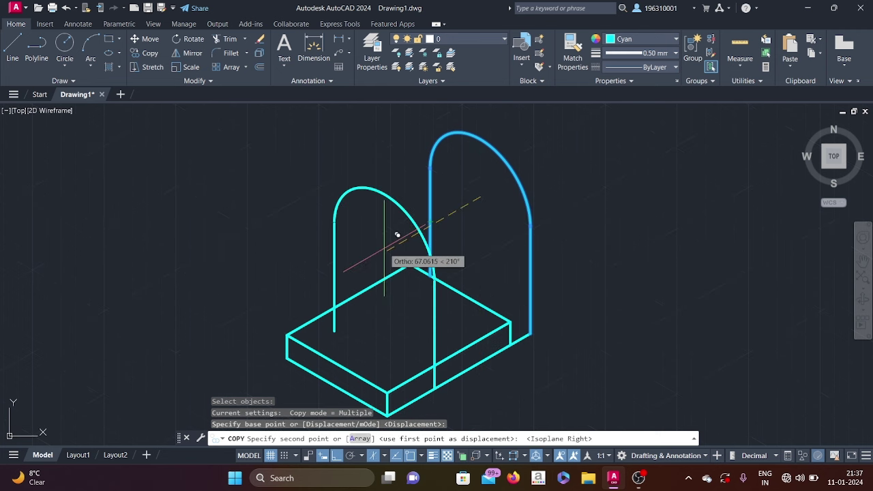
text(14)
key(Return)
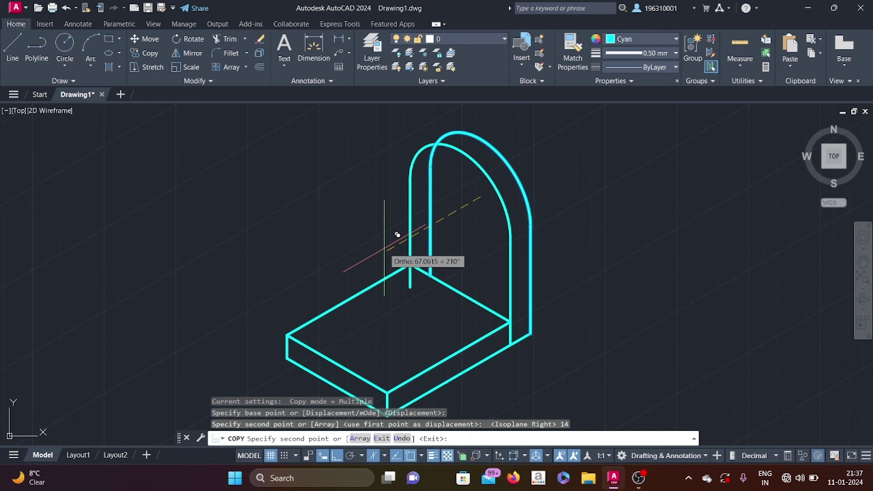
key(Escape)
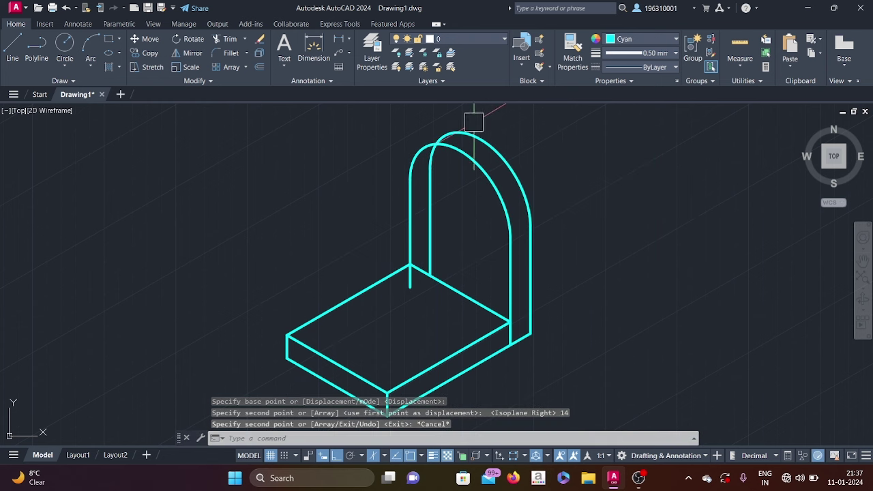
scroll(473, 122, up, 4)
- Trim the hidden inner arc, inner vertical line, arc fragment and short stub on the base
text(l)
key(Return)
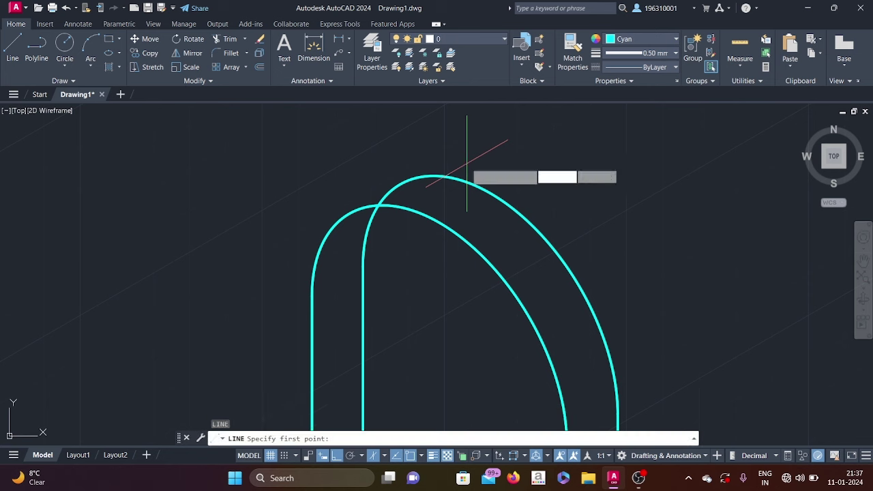
click(401, 184)
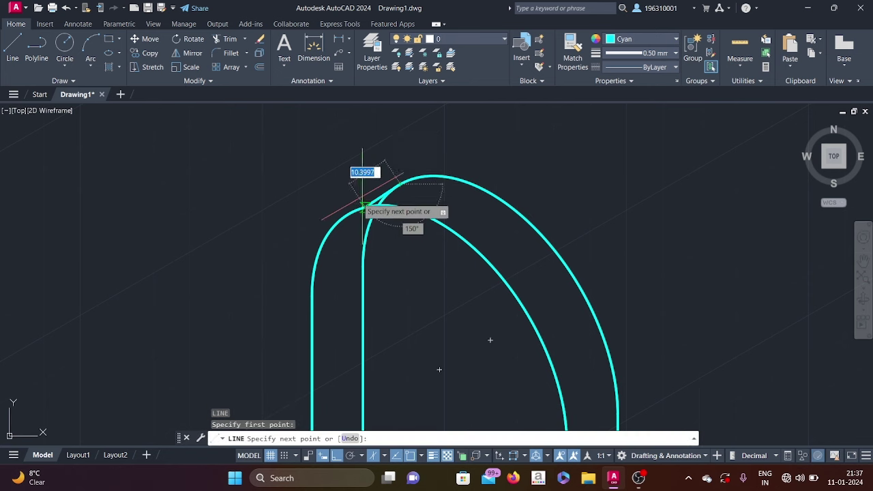
key(Escape)
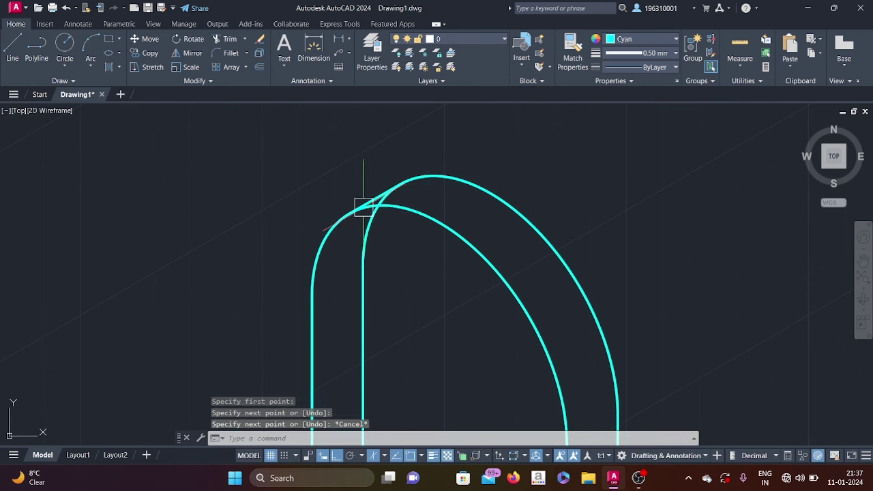
text(tr)
key(Return)
scroll(381, 217, up, 3)
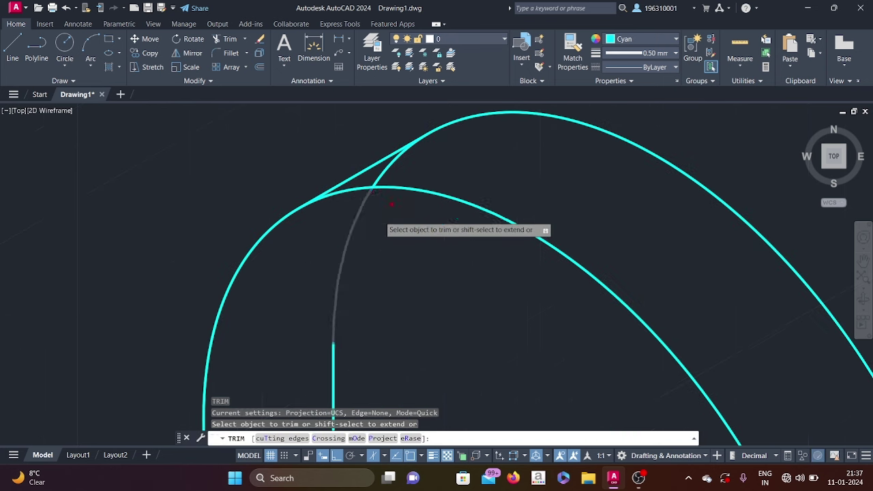
scroll(364, 238, down, 3)
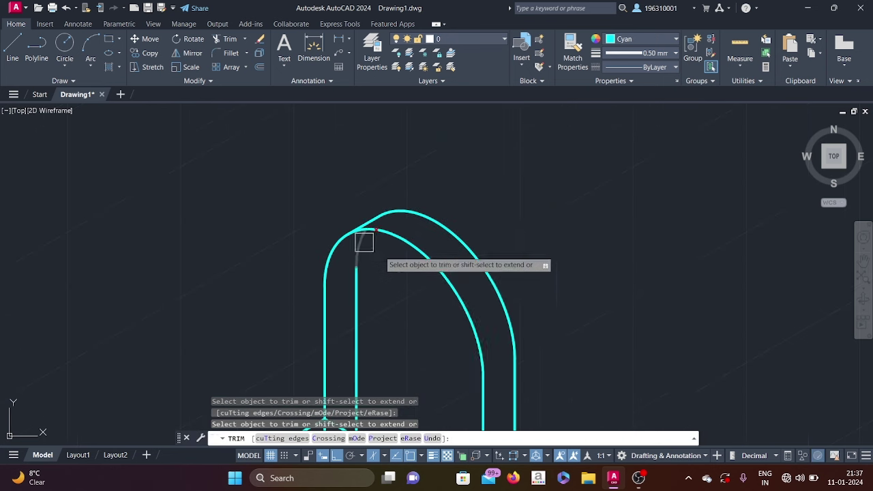
scroll(444, 272, down, 2)
scroll(491, 225, down, 2)
click(537, 194)
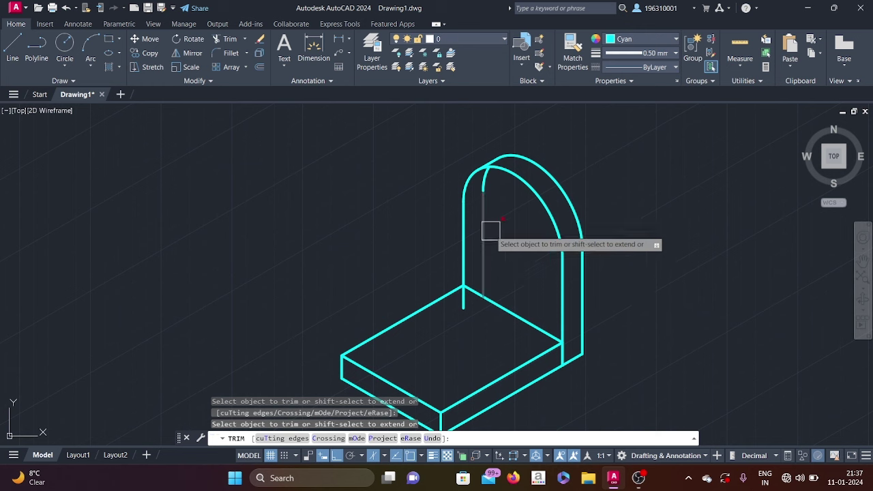
click(484, 231)
click(492, 194)
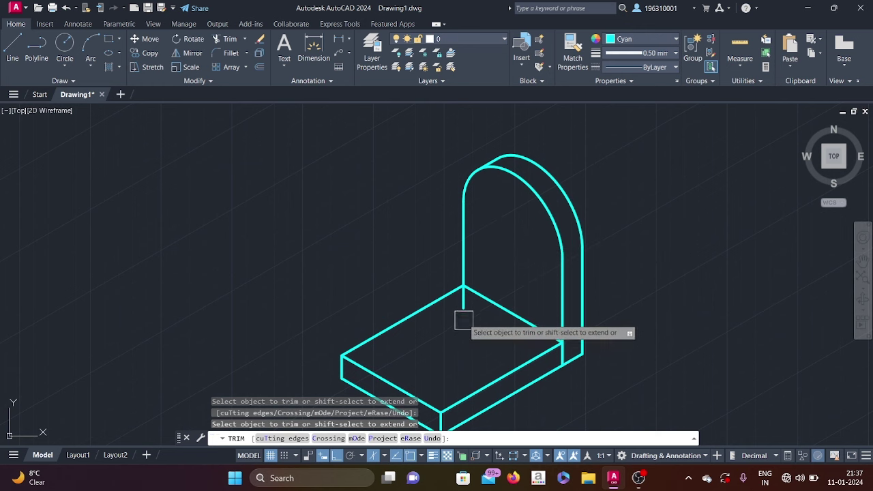
click(463, 305)
key(Escape)
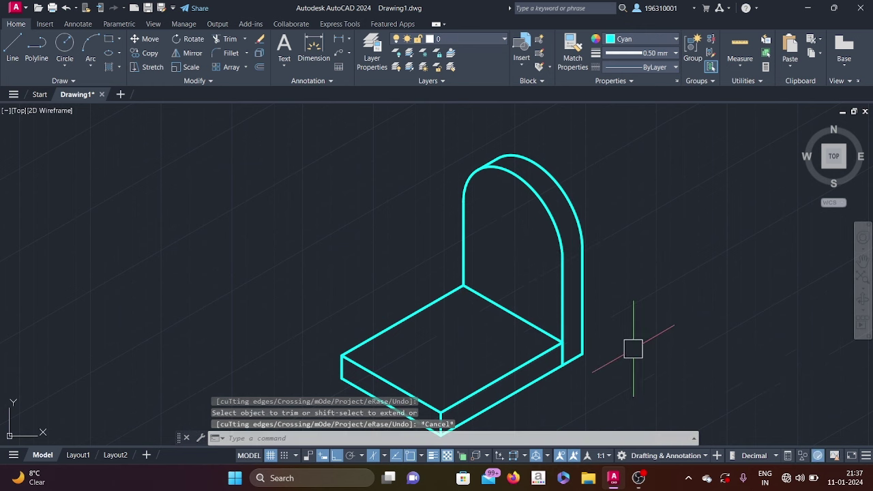
scroll(580, 321, up, 2)
middle_drag(579, 312, 588, 266)
scroll(551, 261, down, 2)
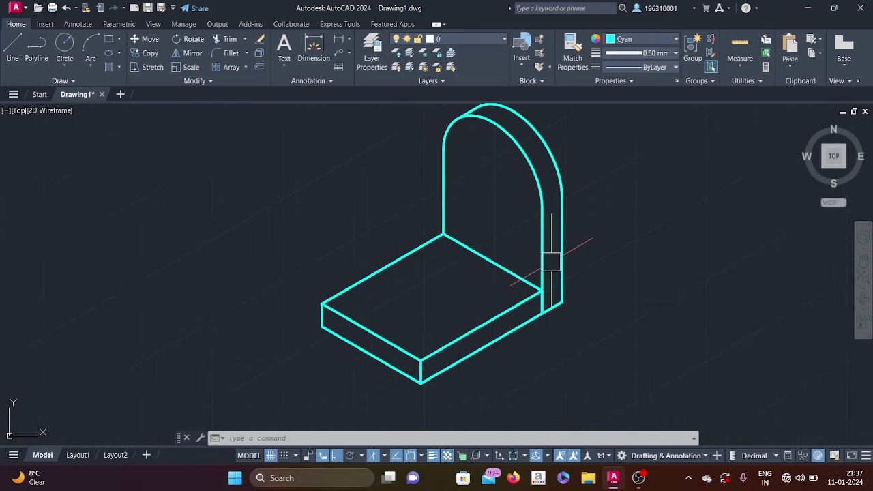
- Draw a radius-10 hole isocircle on the upright, oriented to Isoplane Left
click(112, 59)
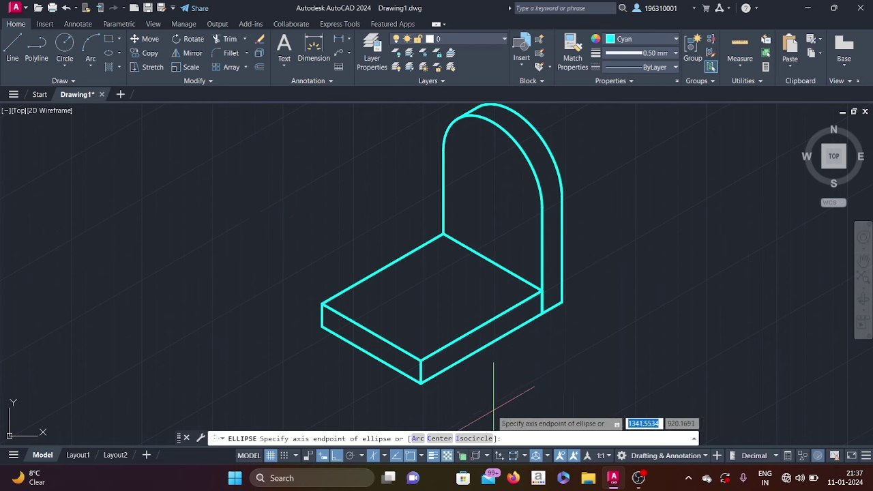
click(472, 439)
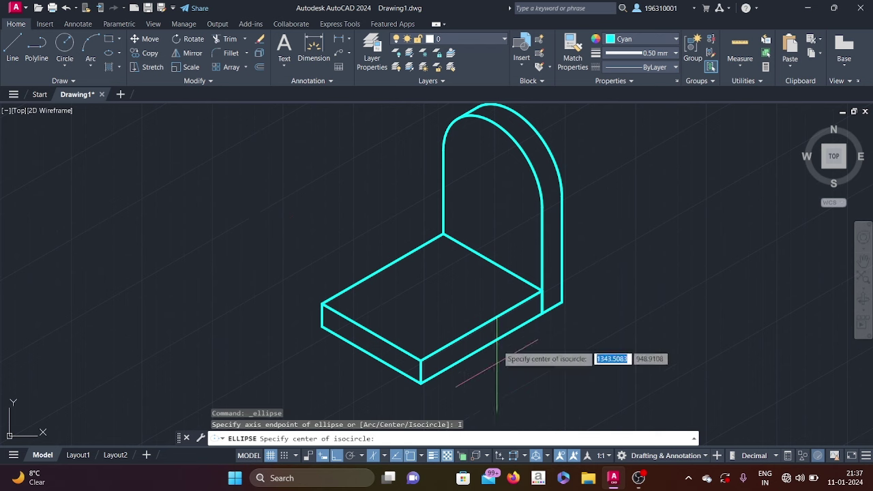
click(493, 179)
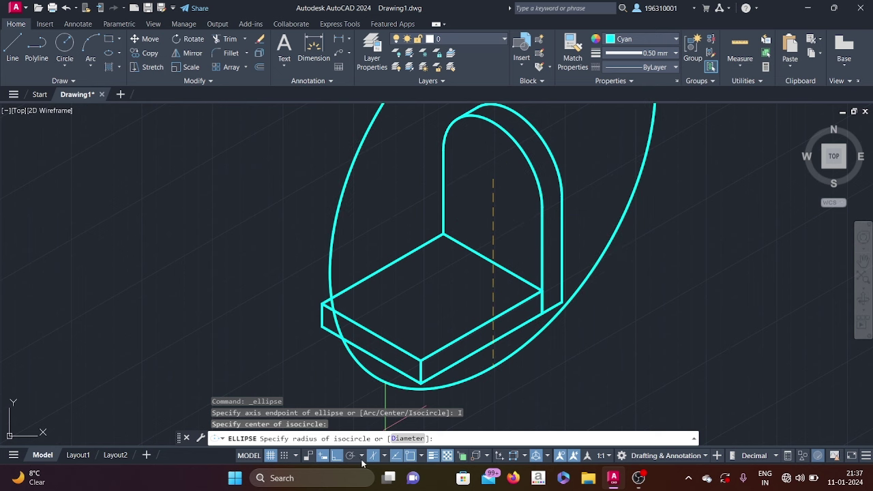
click(388, 458)
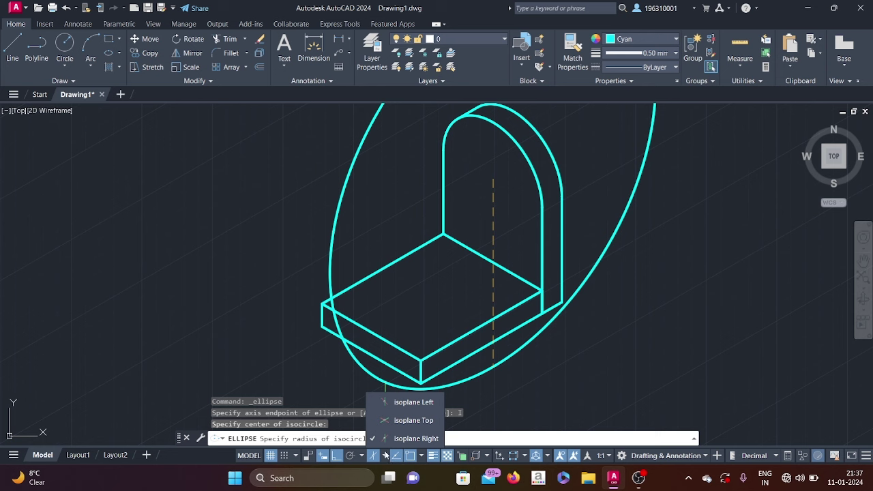
click(414, 402)
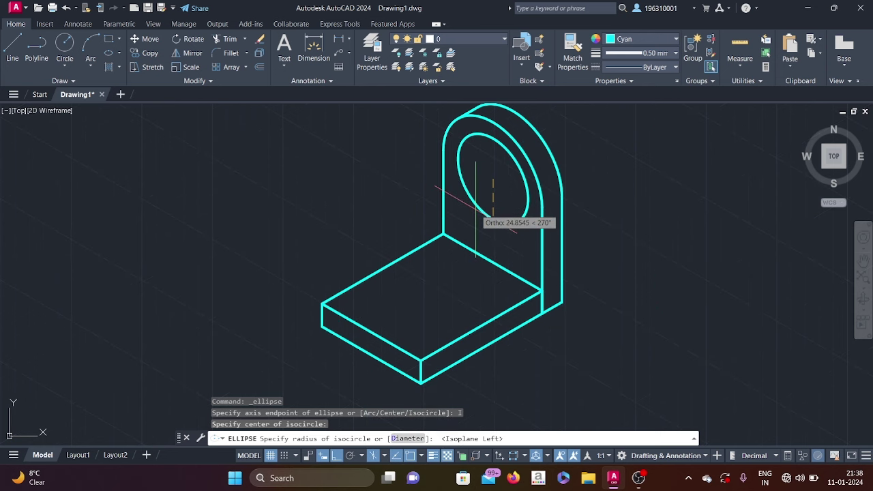
text(10)
key(Return)
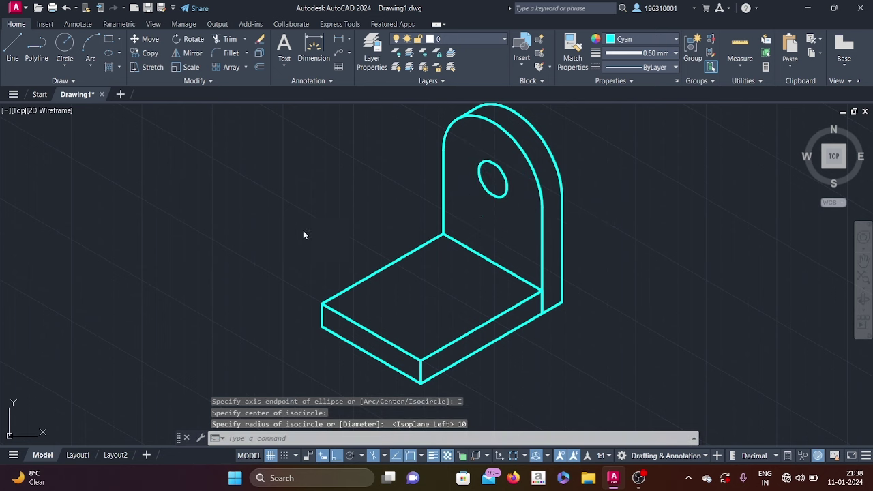
- Add a concentric radius-18 isocircle around the hole for the boss
right_click(303, 235)
click(326, 236)
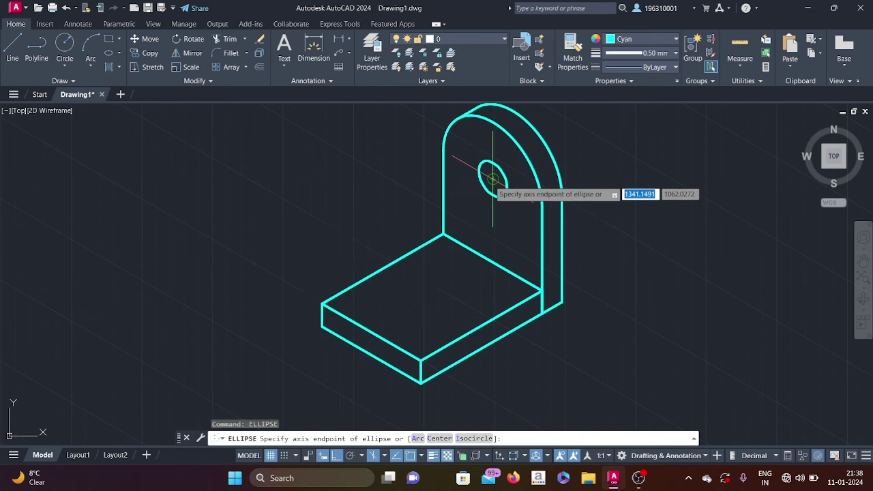
text(I)
key(Return)
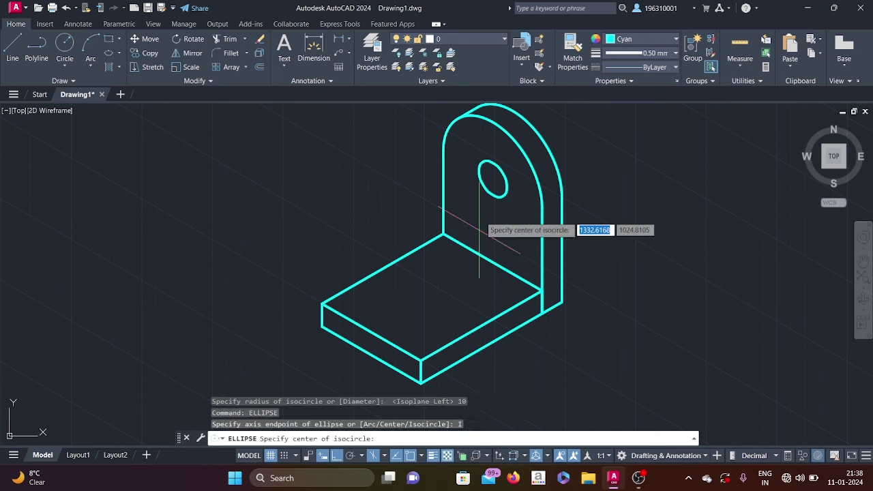
click(492, 180)
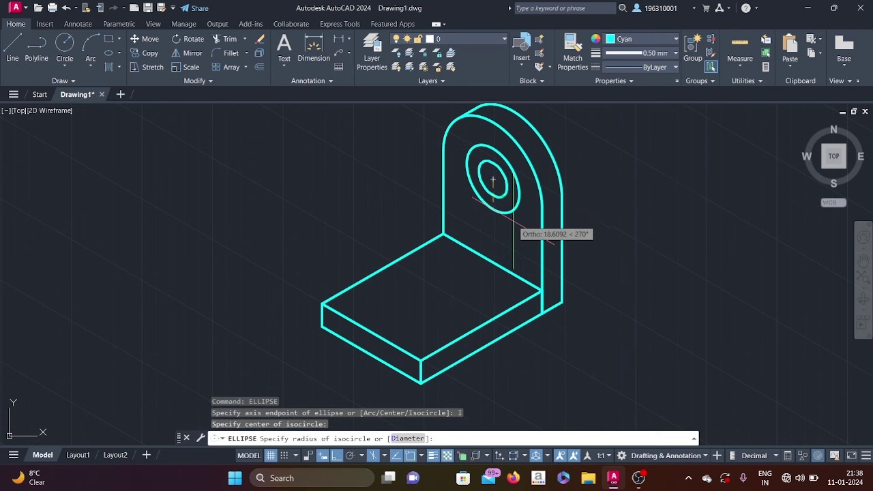
text(18)
key(Return)
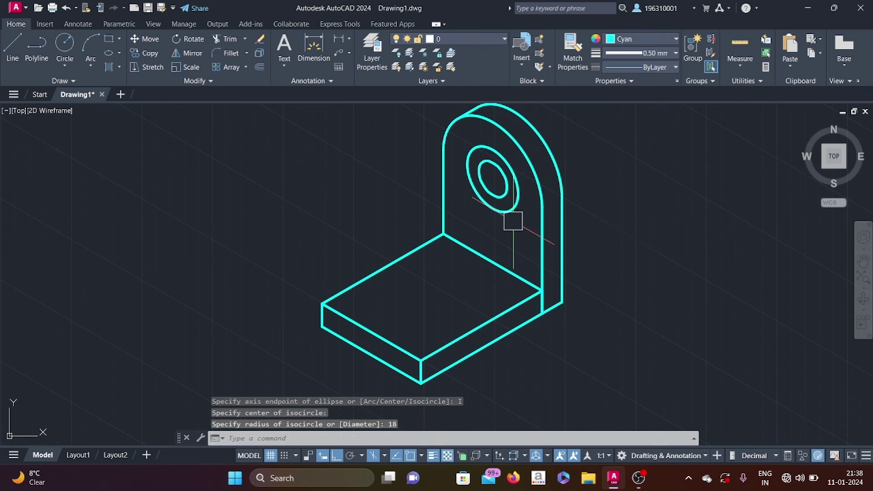
middle_drag(513, 230, 522, 220)
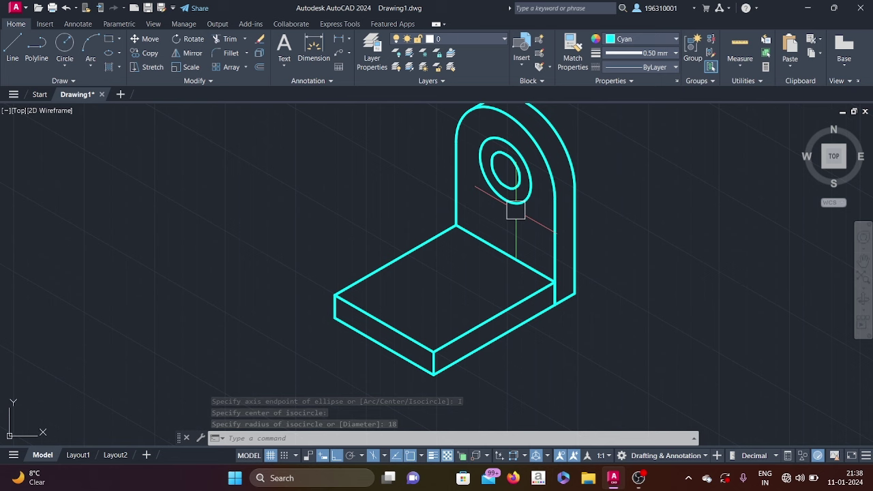
- Copy the radius-10 and radius-18 isocircles 30 units forward on Isoplane Right from the hole centre
text(co)
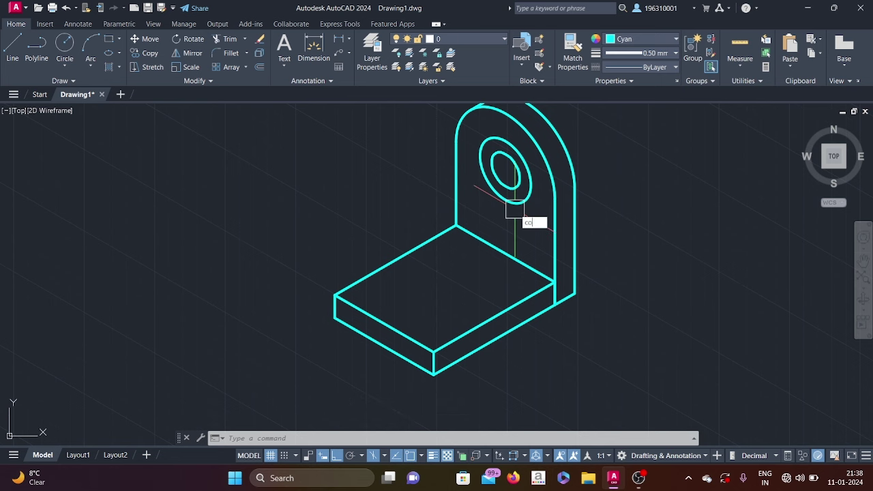
key(Return)
middle_drag(514, 210, 498, 232)
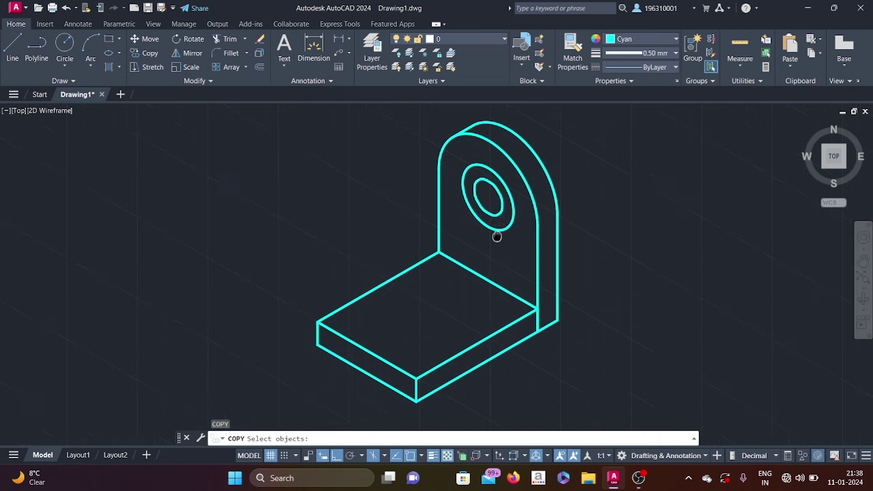
click(498, 232)
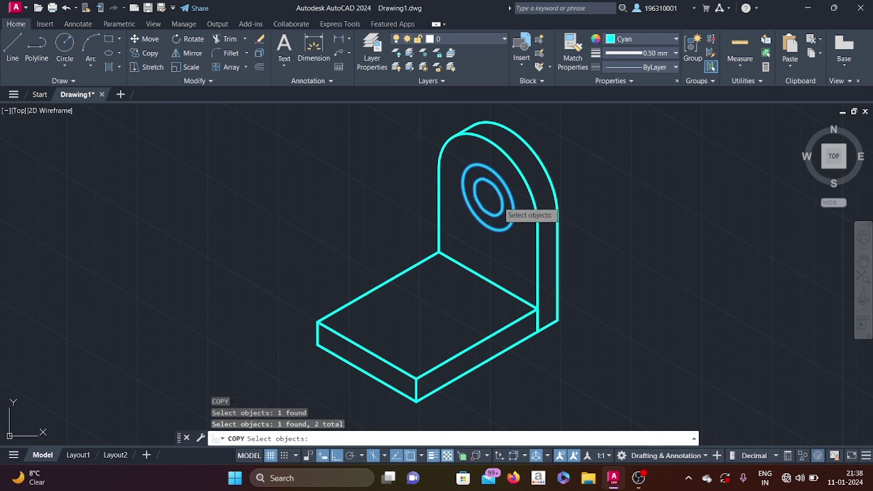
key(Return)
click(488, 196)
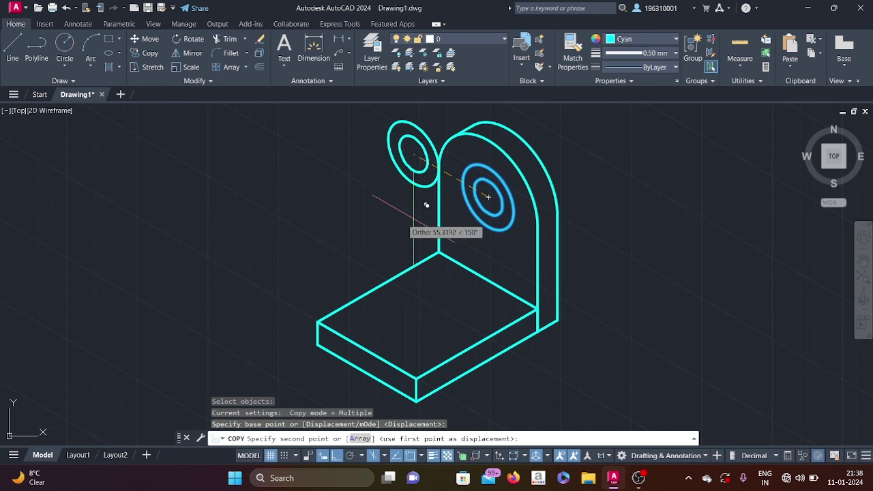
click(386, 456)
click(409, 438)
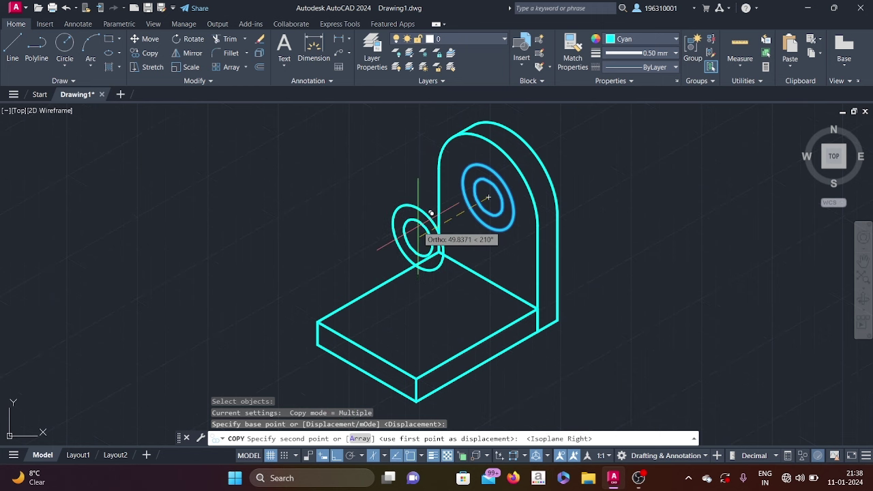
key(Return)
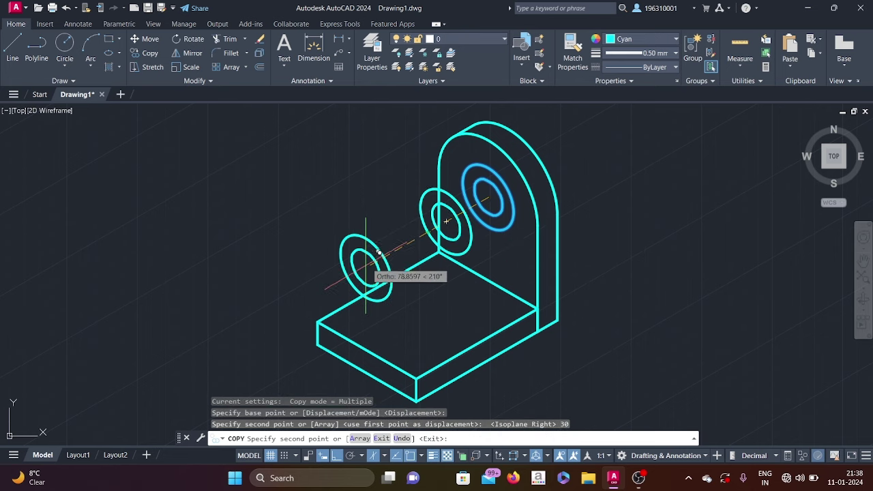
key(Escape)
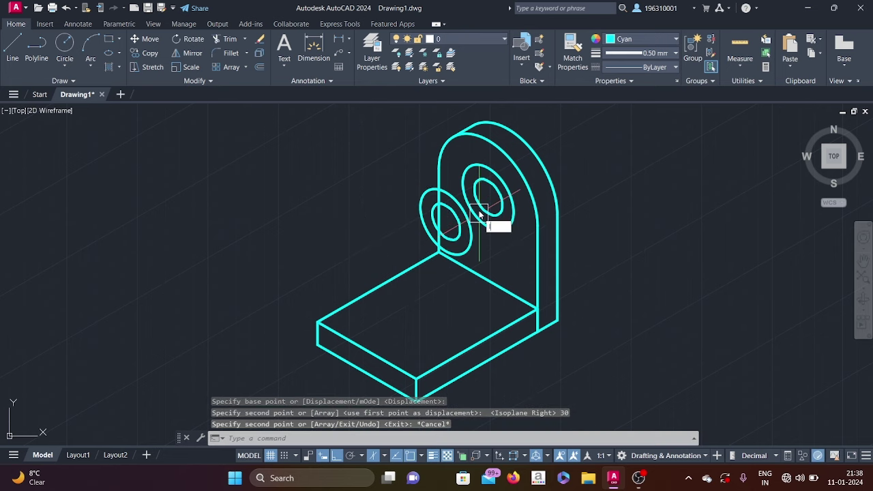
text(l)
key(Return)
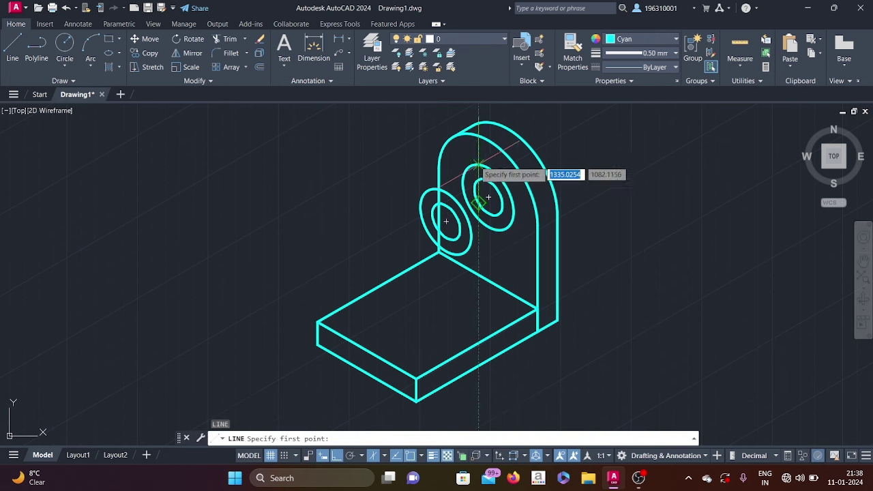
- Draw the top tangent edge from the rear boss circle's top quadrant to the front circle's top
scroll(470, 167, up, 4)
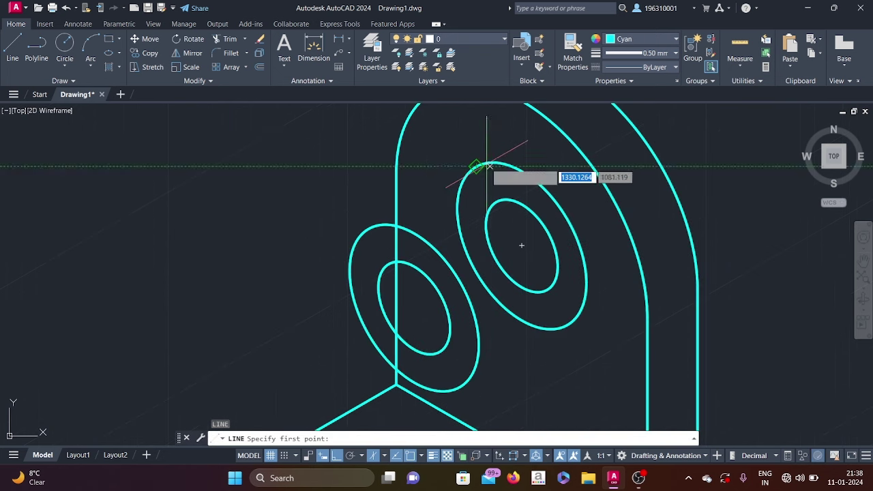
click(476, 166)
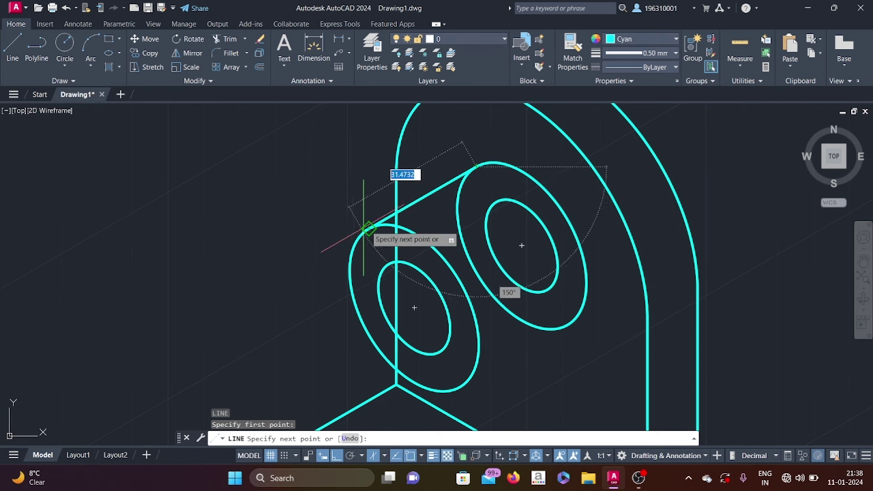
click(368, 226)
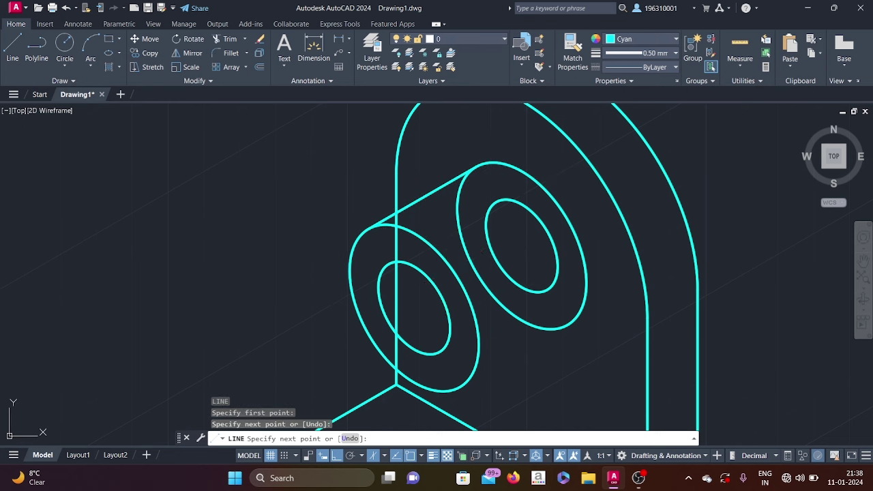
key(Escape)
- Draw the matching bottom tangent edge between the rear and front outer circles
right_click(416, 289)
click(496, 69)
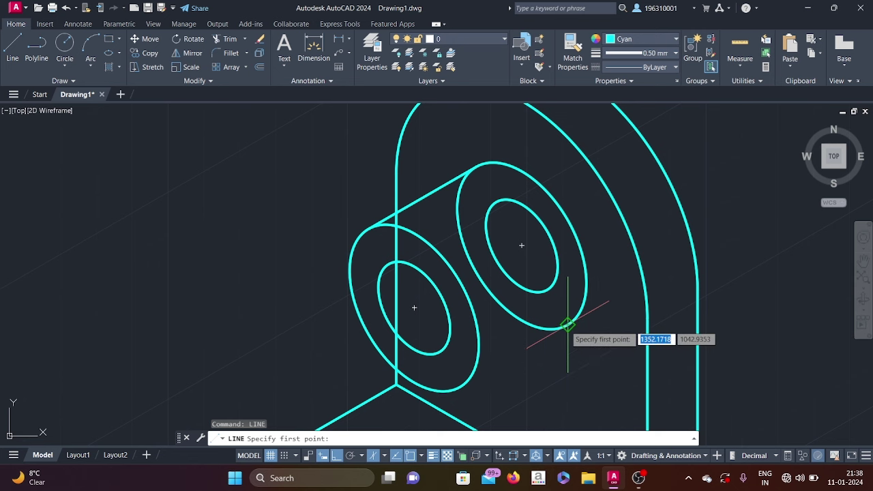
click(567, 325)
text(30)
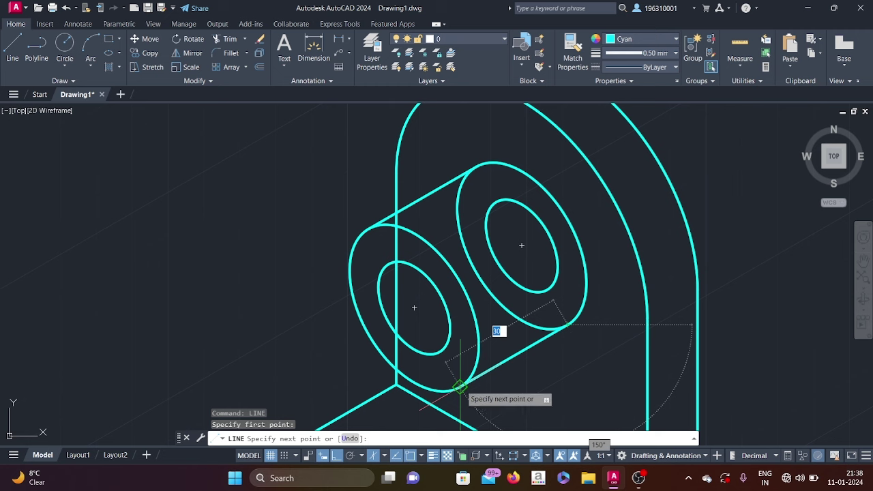
click(460, 386)
key(Escape)
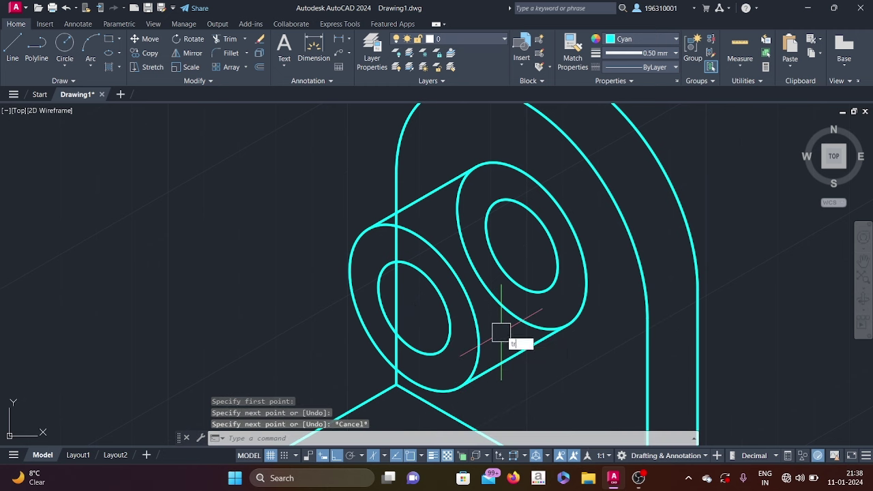
key(Return)
- Trim away the hidden arc behind the boss, reframe the whole bracket, and end TRIM
scroll(504, 329, down, 5)
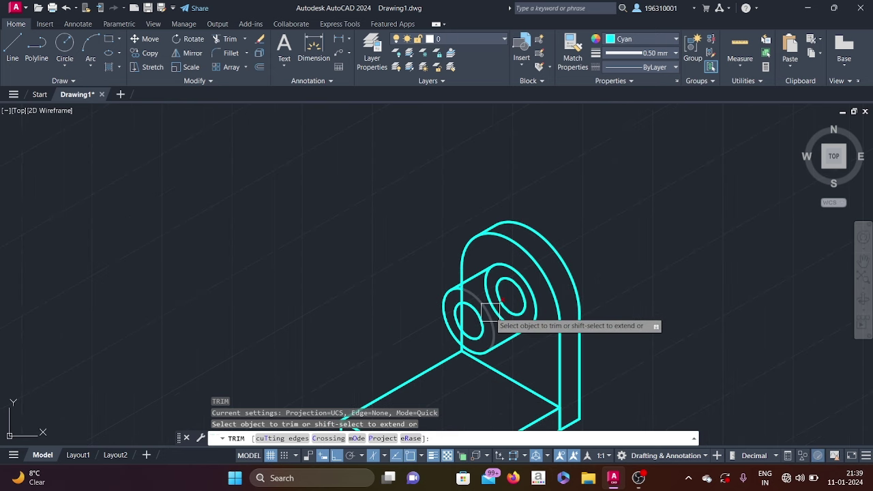
scroll(501, 307, up, 1)
scroll(519, 273, up, 1)
scroll(523, 260, up, 2)
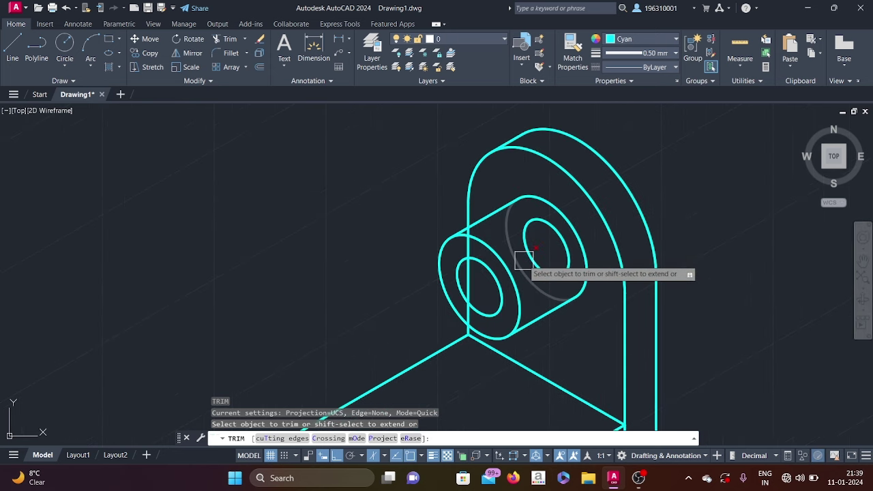
click(538, 228)
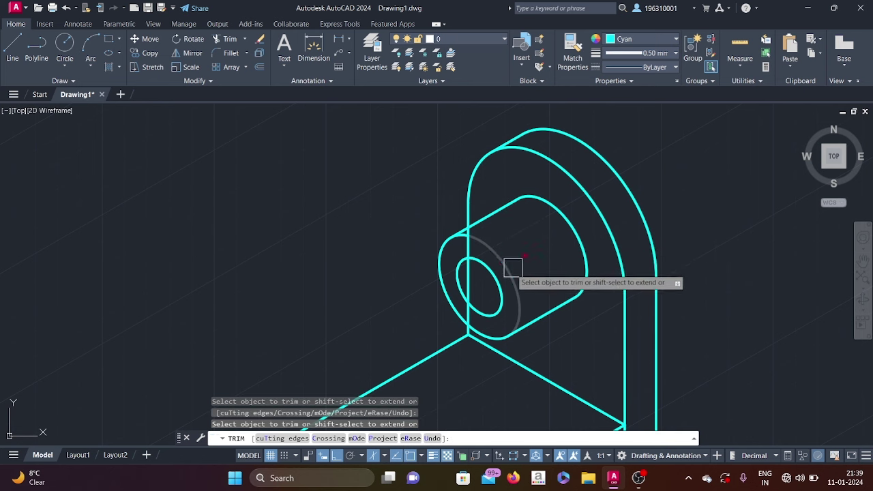
scroll(486, 252, up, 2)
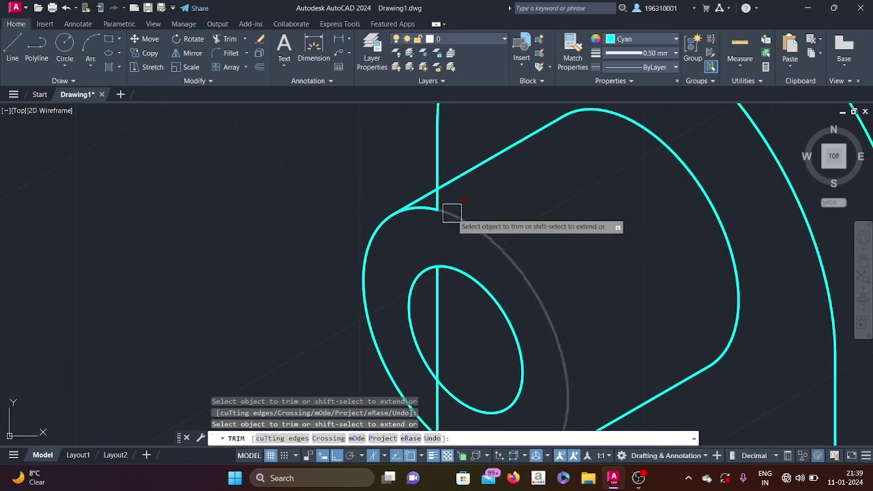
scroll(417, 186, up, 3)
scroll(409, 198, down, 2)
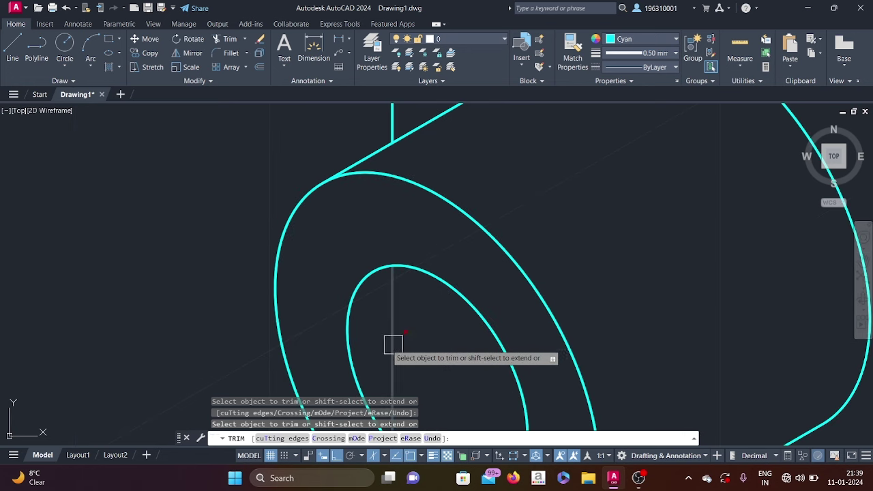
scroll(394, 339, down, 3)
scroll(467, 288, down, 2)
scroll(454, 288, up, 5)
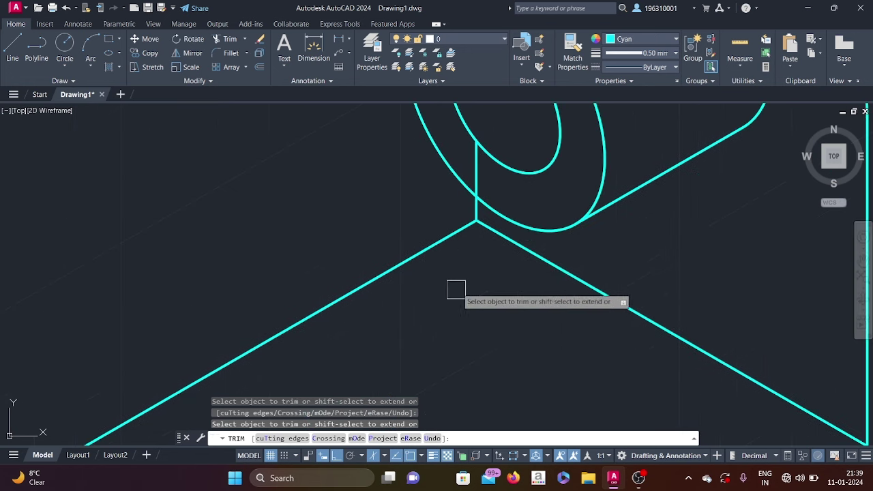
mouse_move(454, 289)
middle_down()
mouse_move(472, 262)
mouse_move(397, 365)
middle_up()
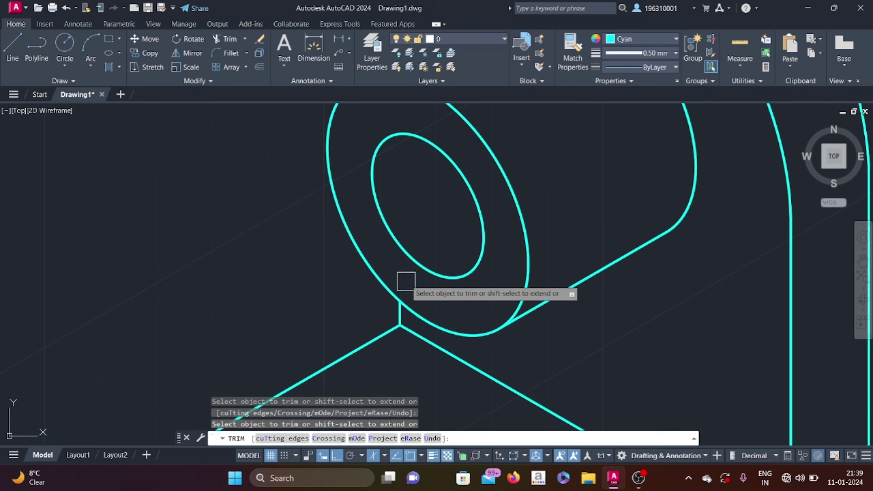
scroll(409, 338, down, 2)
scroll(444, 335, down, 1)
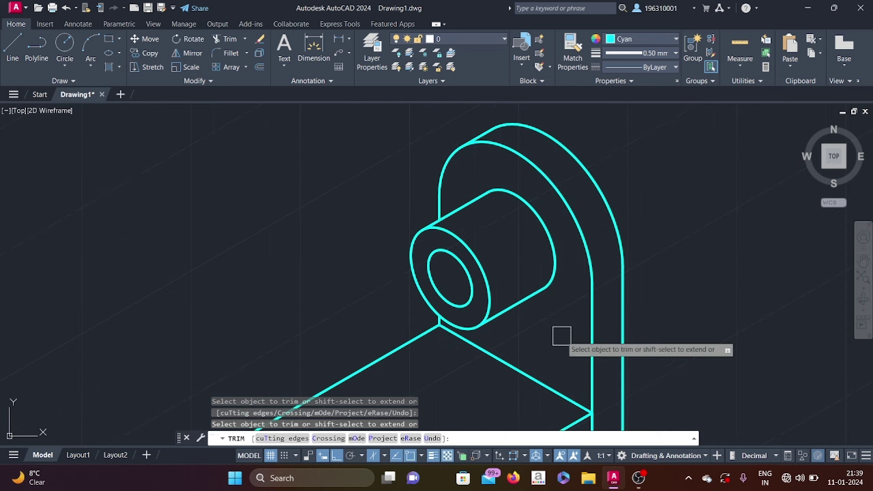
scroll(561, 335, down, 3)
middle_drag(539, 332, 499, 275)
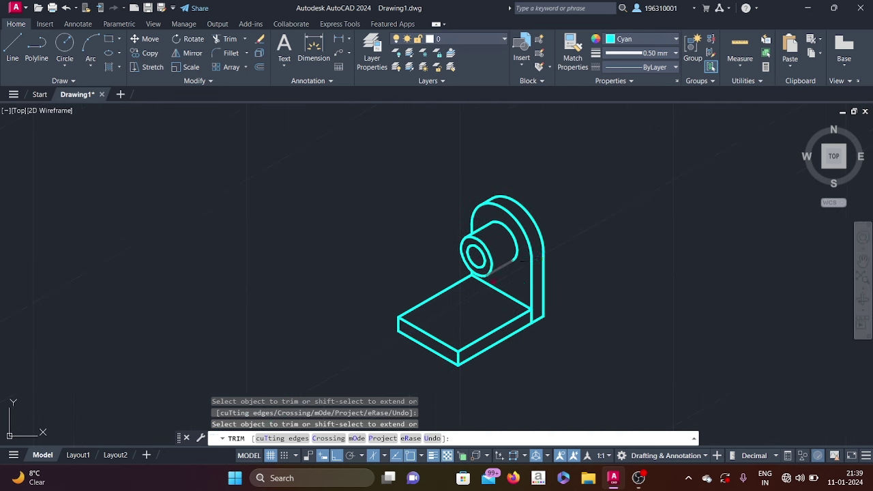
key(Return)
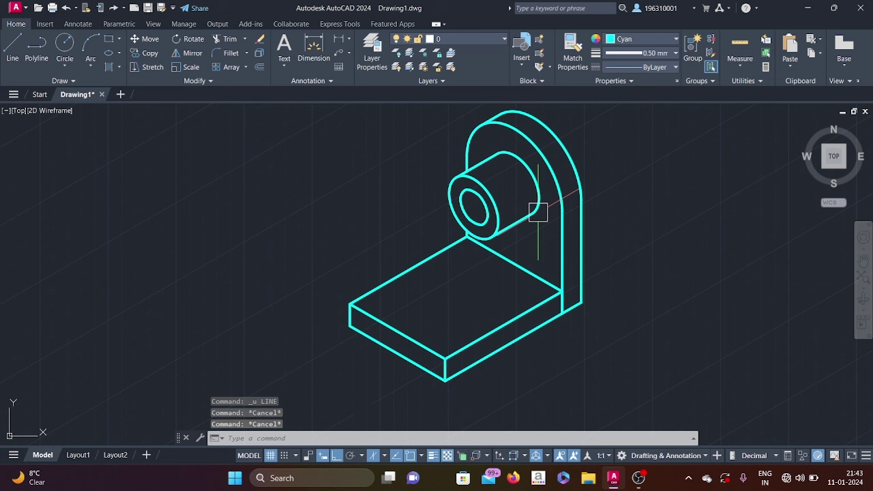
- Draw the rib lines from the slab to the upright junction, up under the boss, and diagonally back
key(Return)
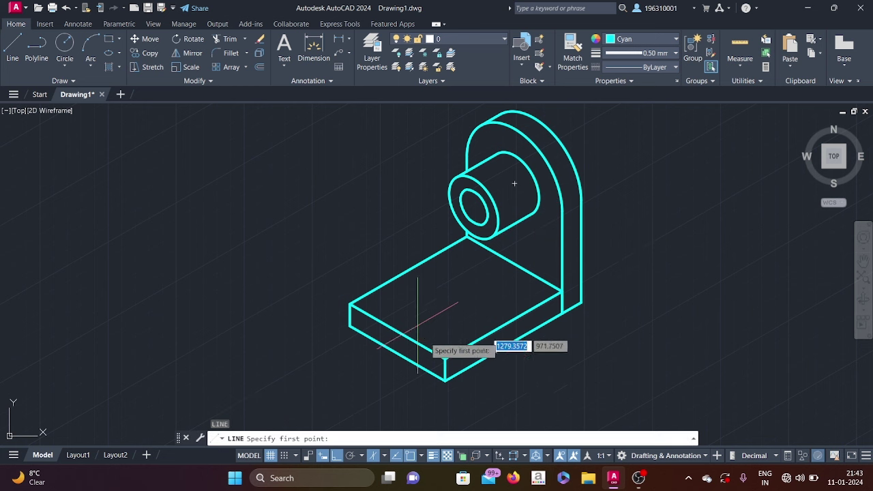
click(397, 330)
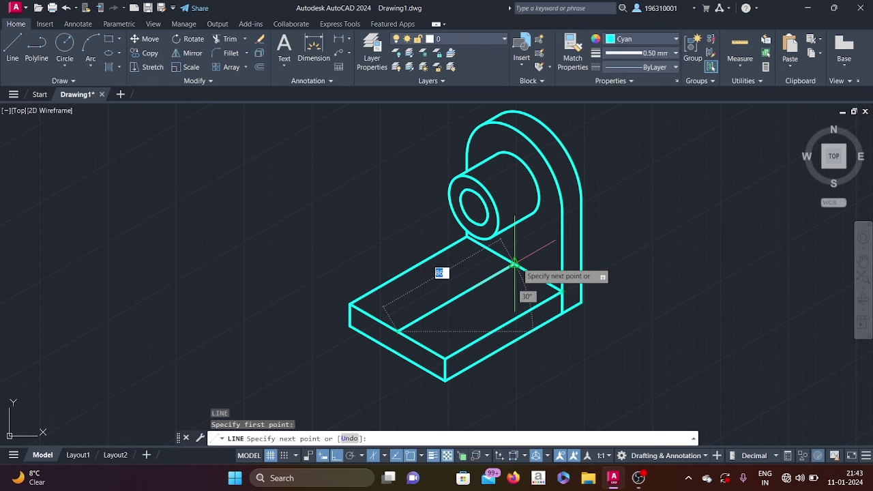
click(515, 268)
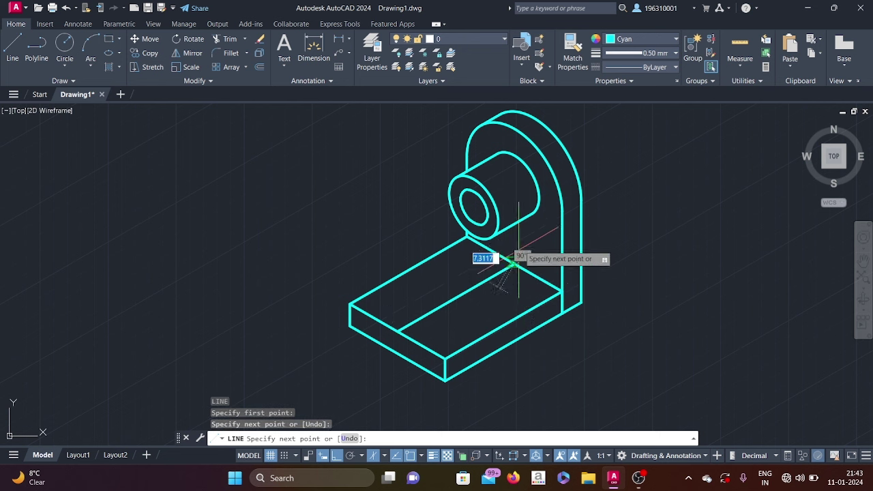
click(515, 185)
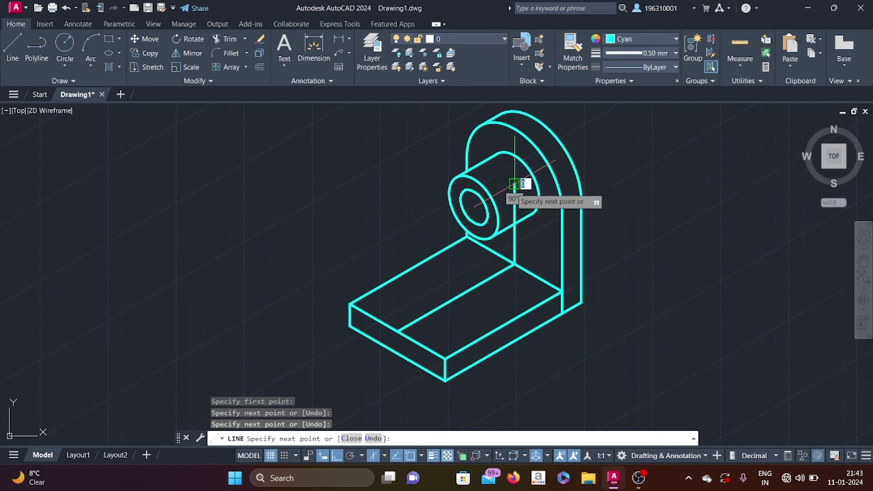
click(397, 331)
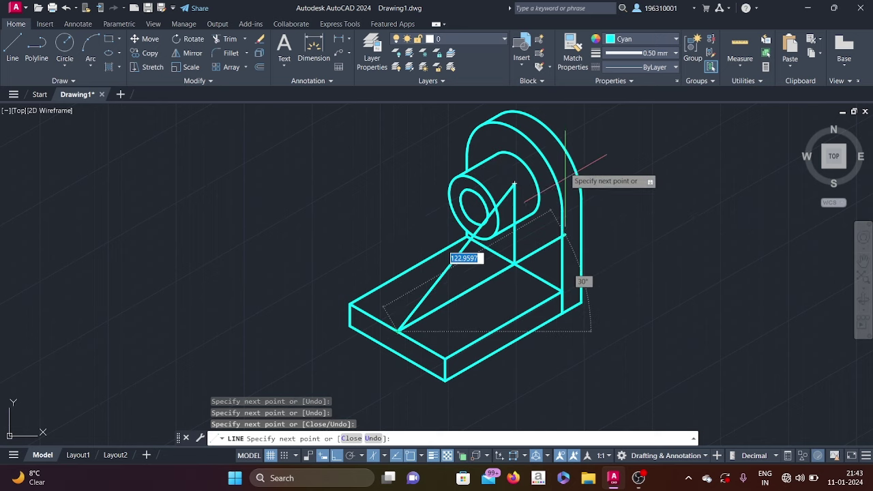
key(Escape)
scroll(488, 233, up, 2)
key(ctrl+z)
key(ctrl+z)
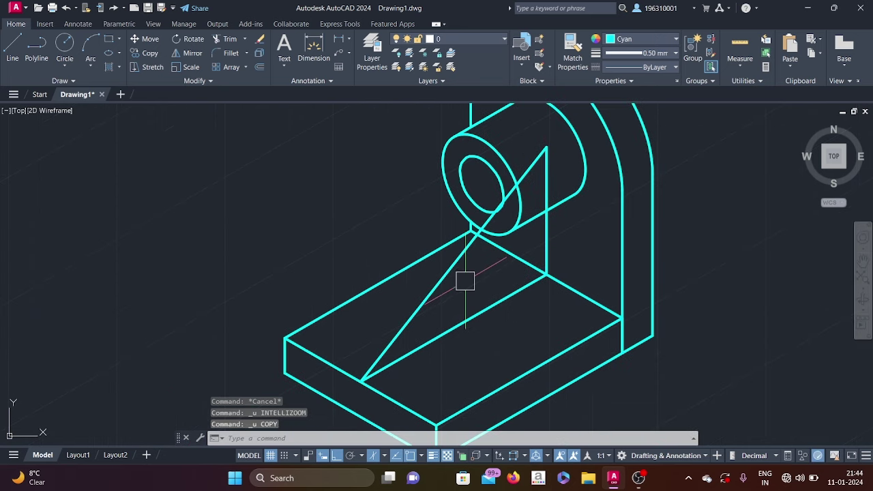
text(co)
- Copy the rib's diagonal, lower and vertical edges 7 units on the Left isoplane
key(Return)
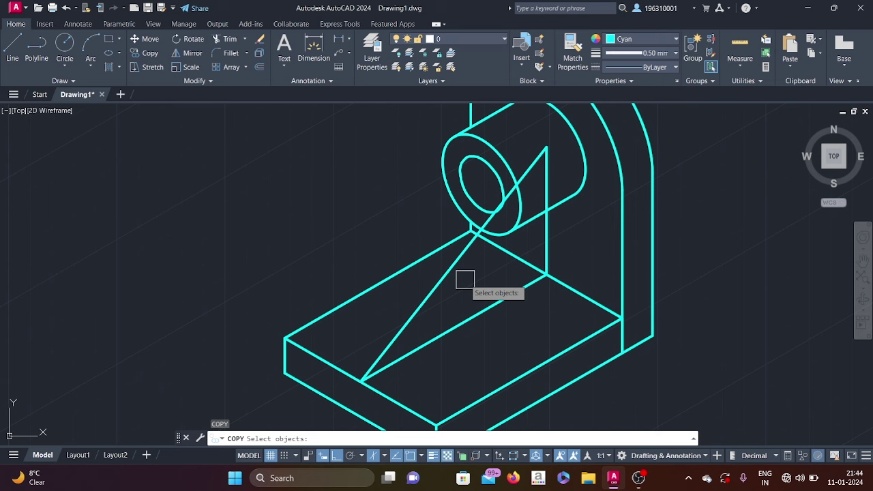
click(409, 324)
click(452, 330)
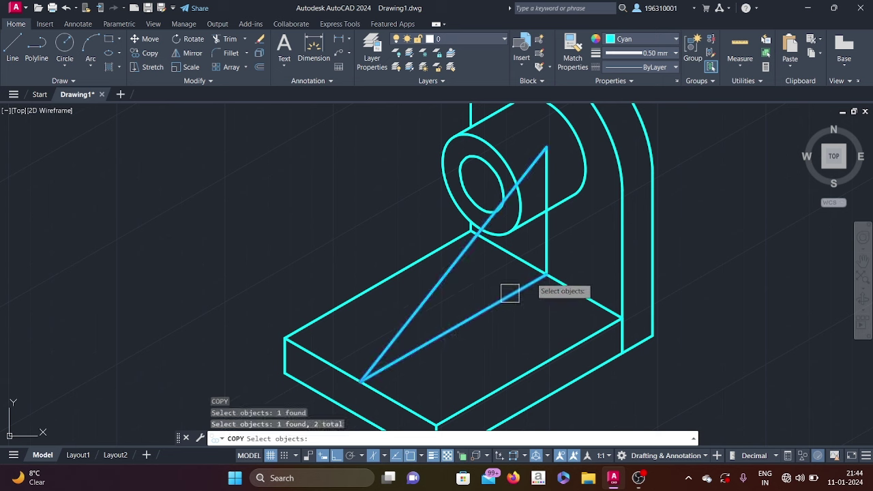
click(548, 250)
key(Return)
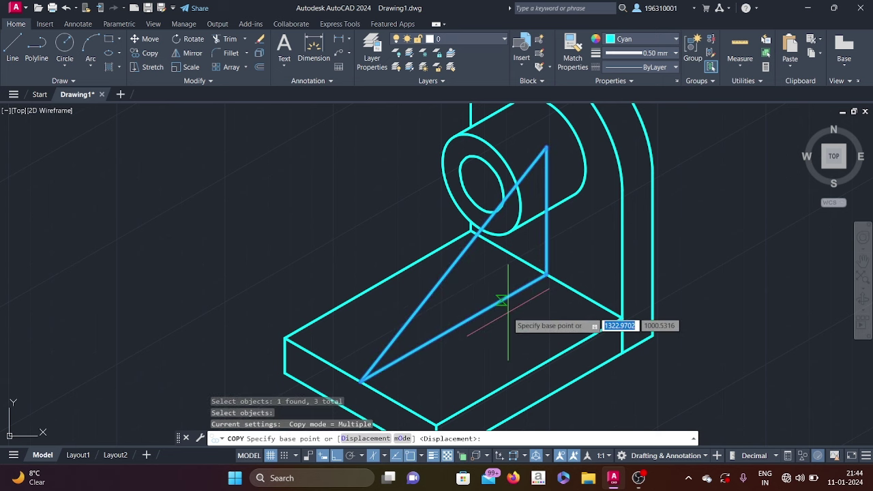
click(360, 381)
scroll(460, 376, up, 2)
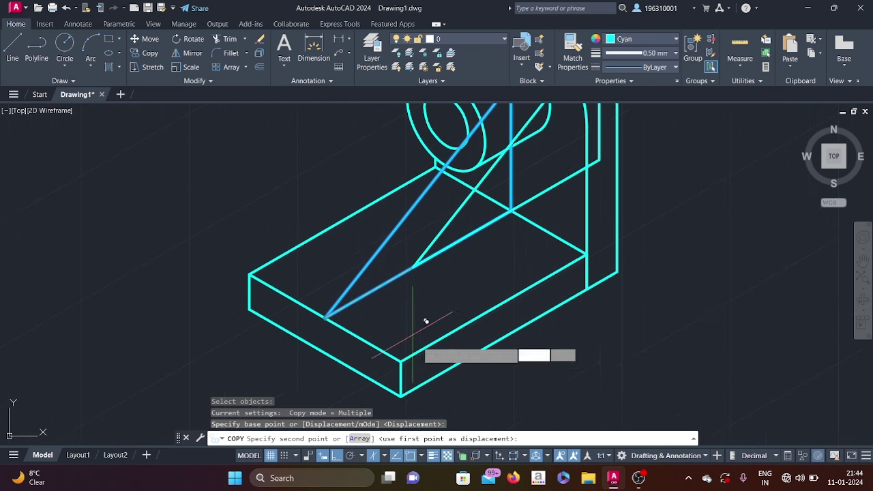
scroll(483, 382, down, 2)
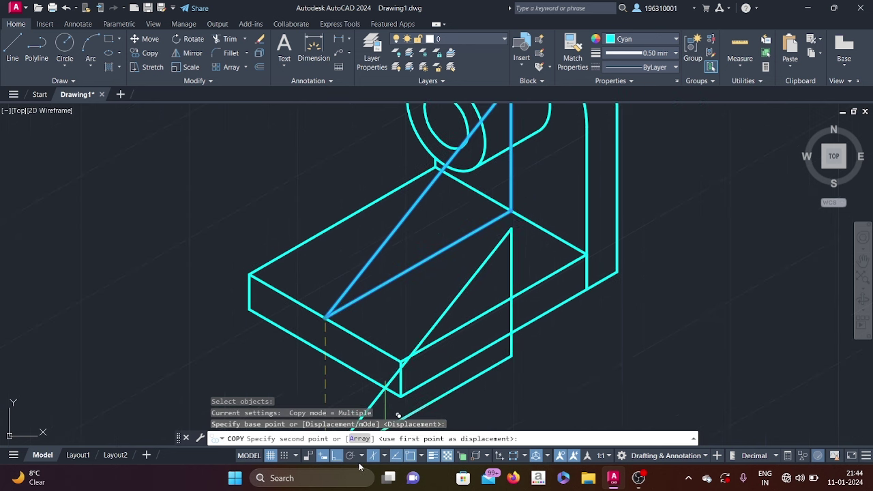
click(385, 457)
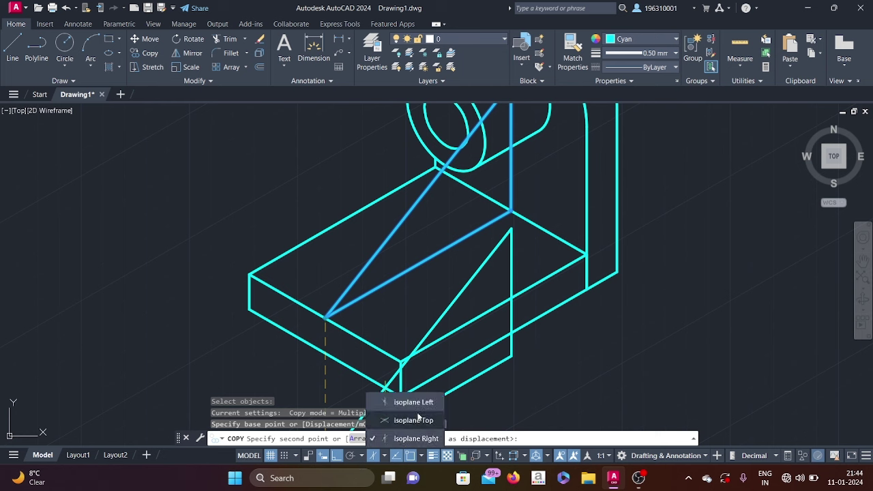
click(411, 401)
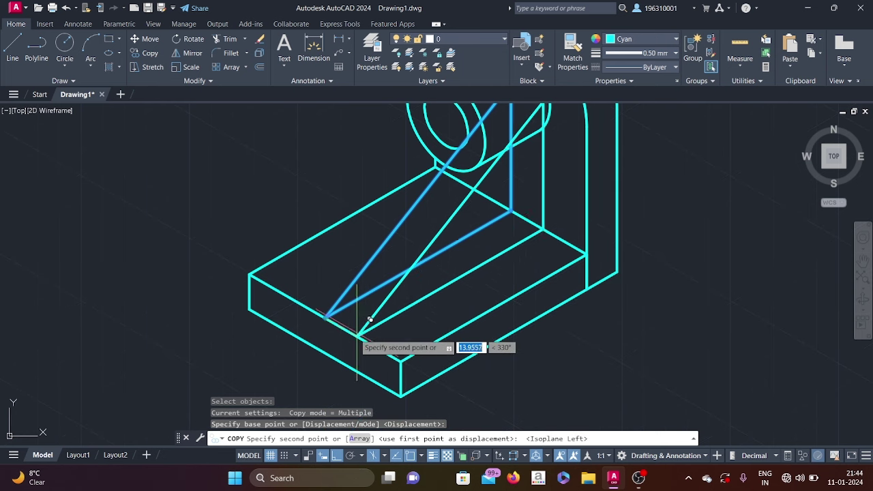
text(7)
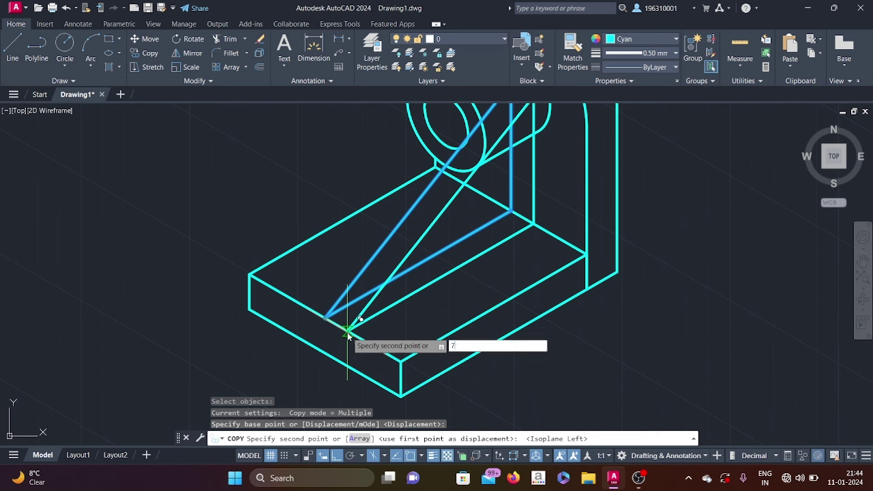
key(Return)
key(Return)
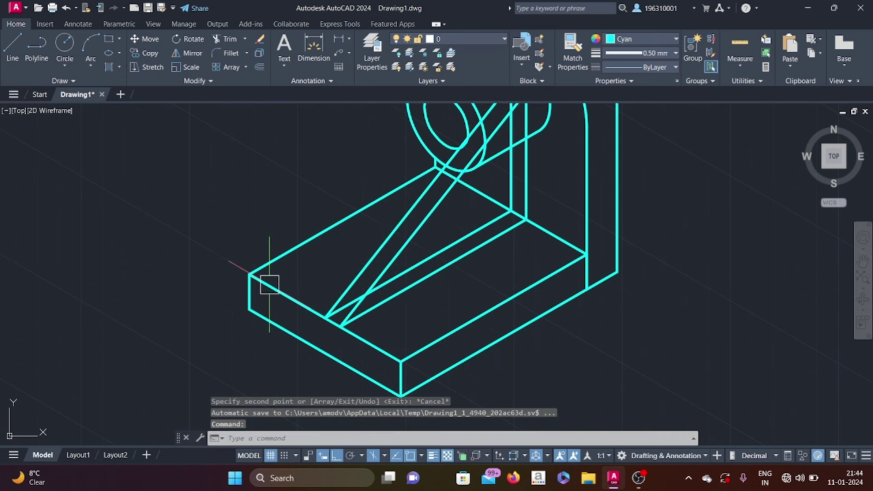
right_click(269, 280)
- Copy the rib's long diagonal edge another 7 units to the opposite side
click(293, 79)
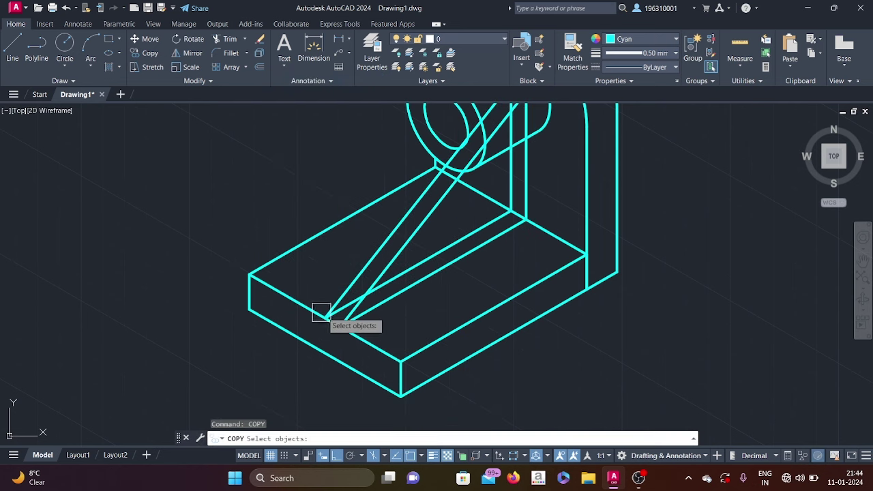
click(352, 272)
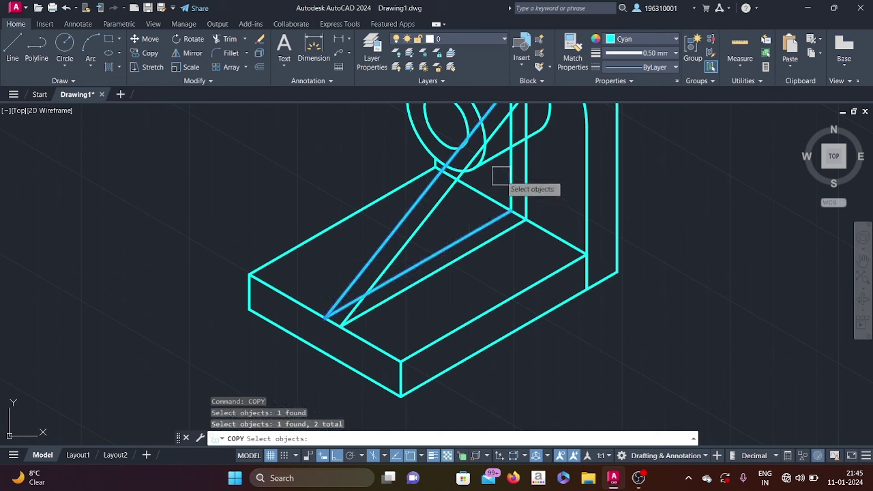
key(Return)
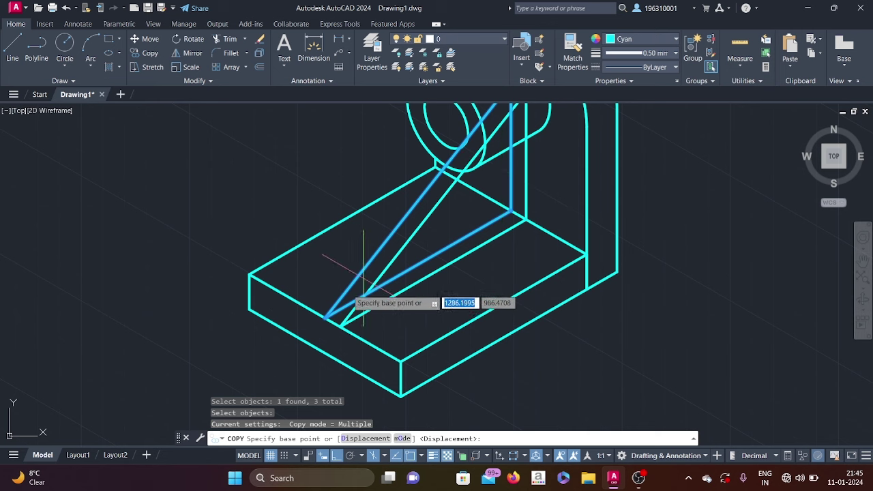
click(325, 317)
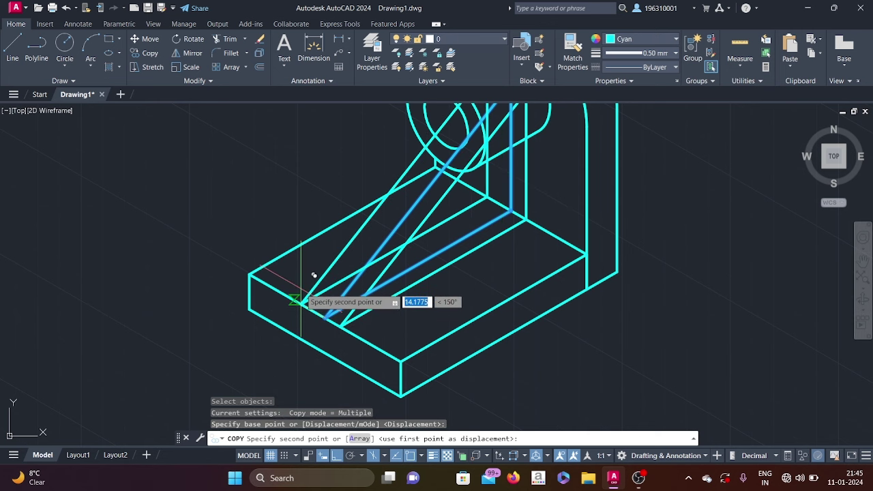
text(7)
key(Return)
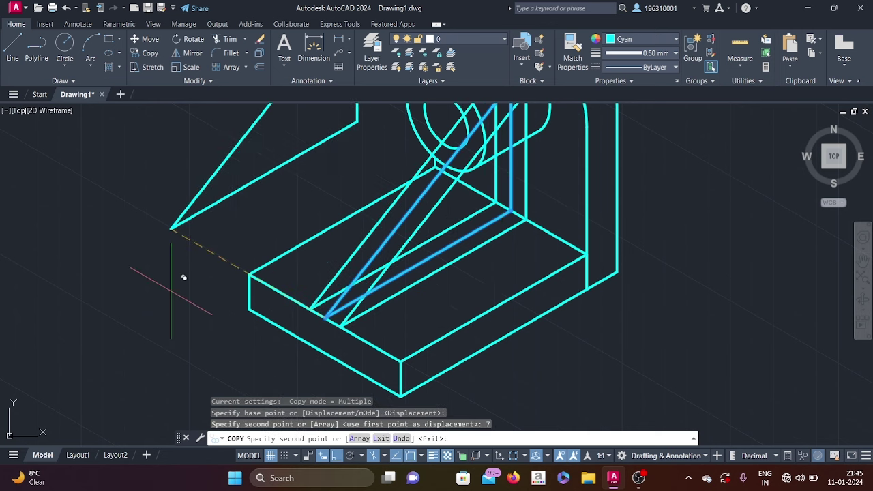
key(Escape)
scroll(357, 310, down, 2)
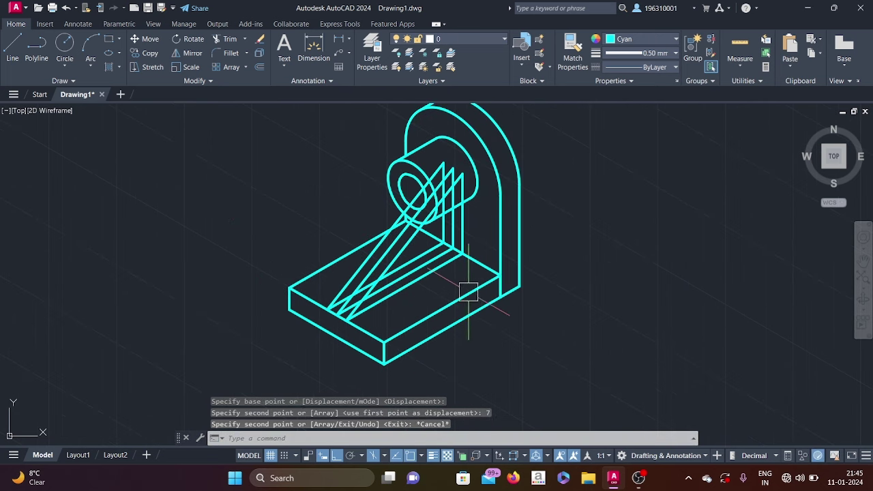
scroll(468, 291, up, 1)
scroll(452, 308, up, 1)
scroll(413, 288, up, 1)
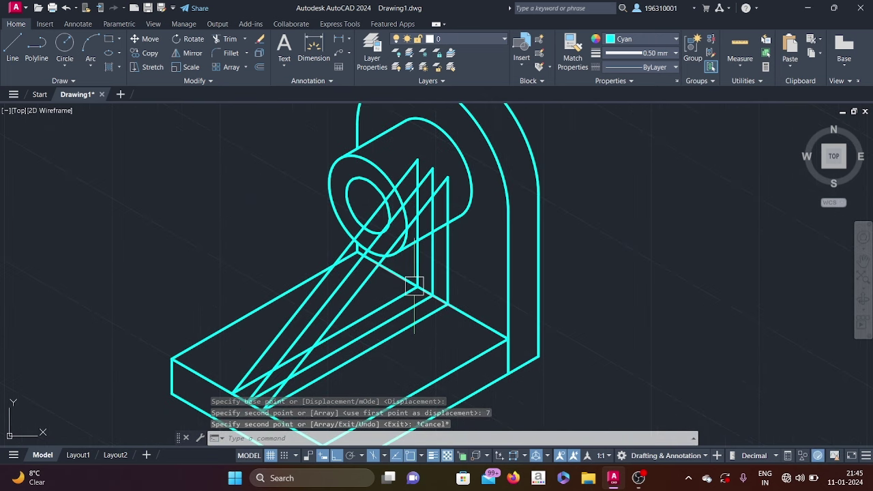
scroll(414, 285, up, 2)
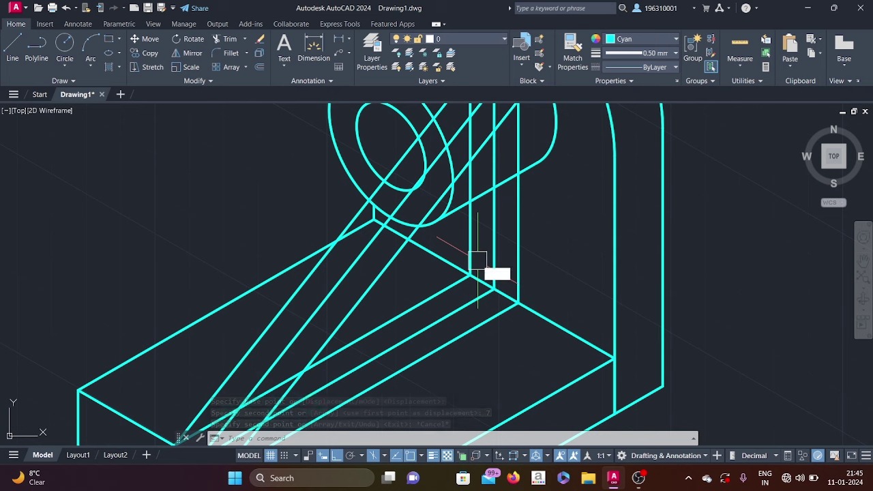
- With TRIM, remove the inner arc behind the boss and rib lines crossing it
text(tr)
key(Return)
scroll(474, 257, down, 4)
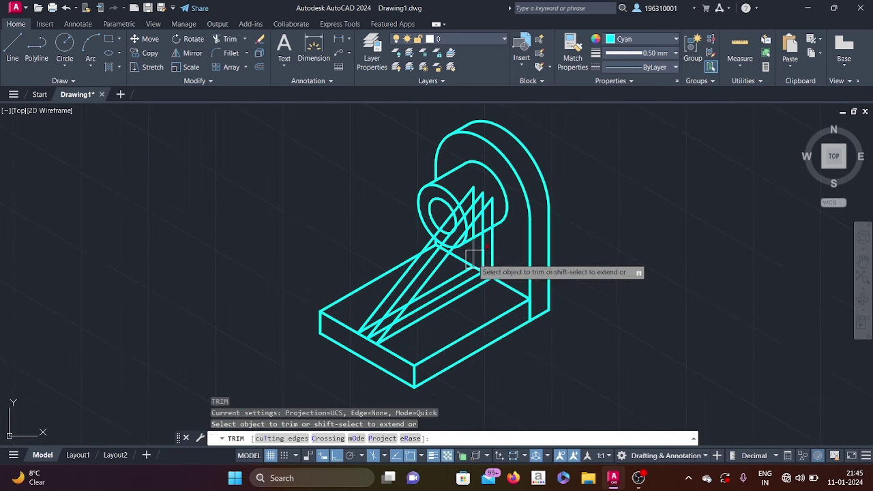
scroll(515, 195, up, 2)
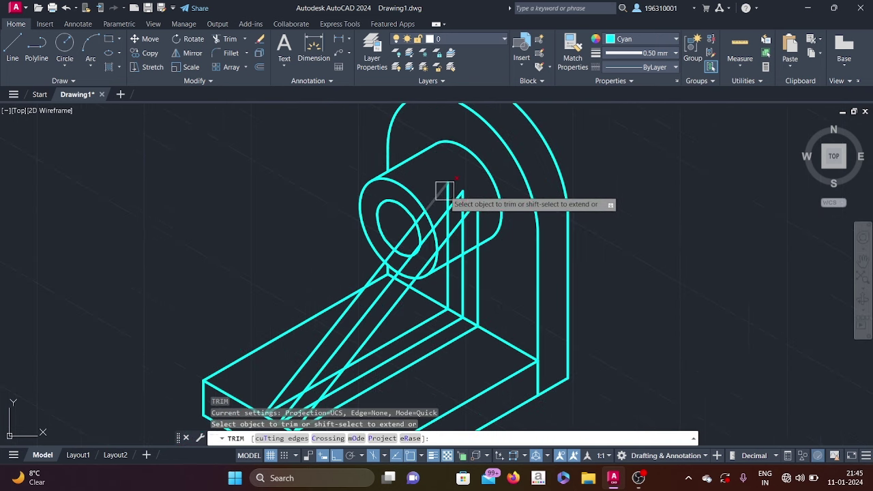
click(454, 196)
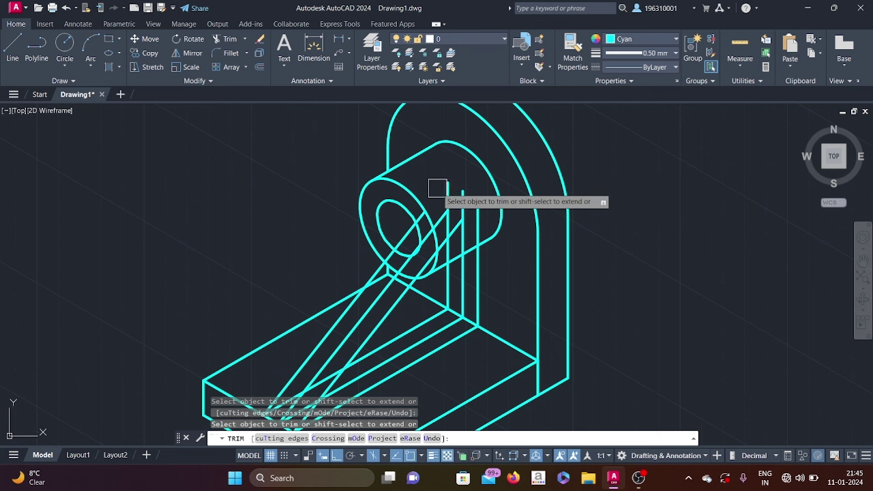
drag(438, 188, 478, 215)
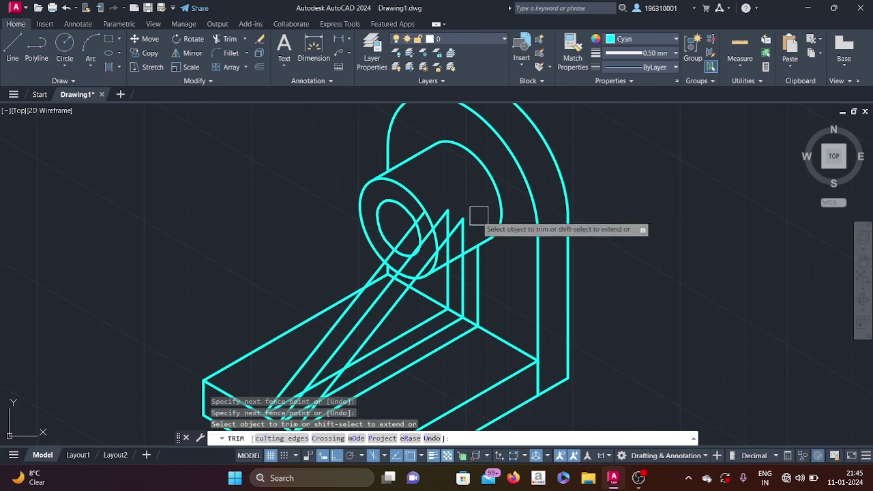
mouse_move(434, 191)
mouse_down()
mouse_move(441, 214)
mouse_move(461, 226)
mouse_up()
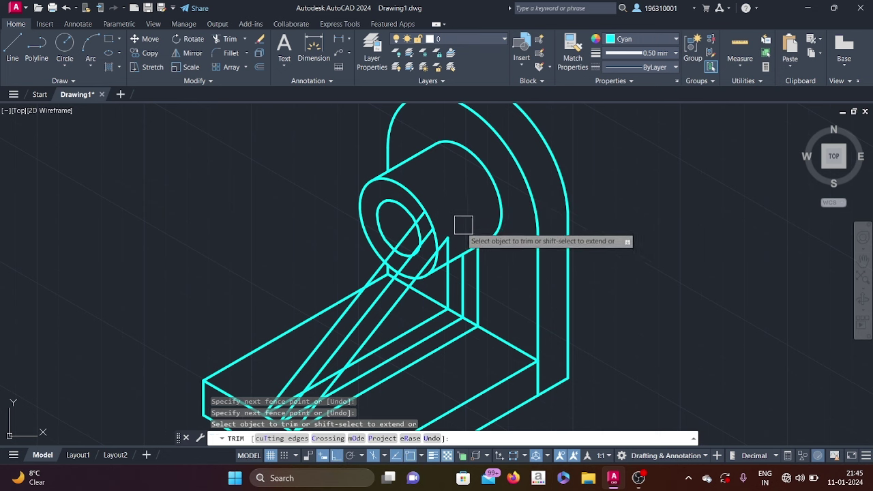
- Trim the rib segments crossing the boss ellipse bands and the hidden ellipse arc
scroll(460, 228, up, 3)
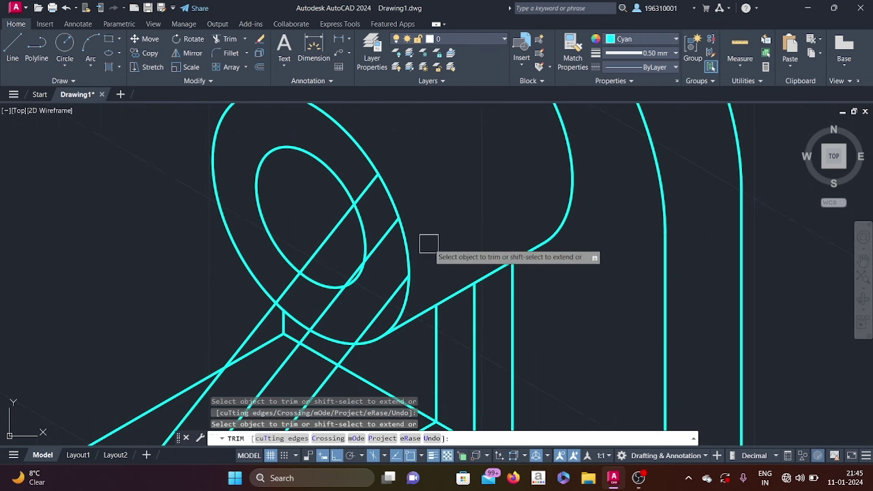
scroll(424, 243, down, 4)
scroll(409, 239, up, 3)
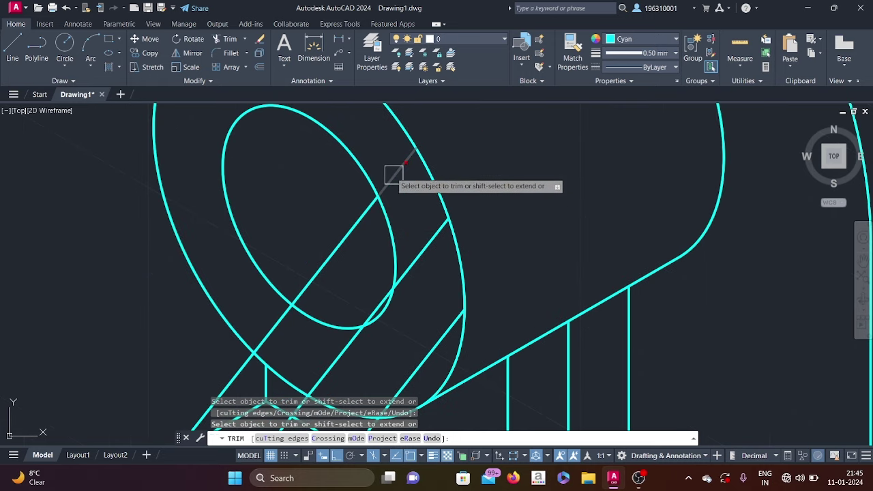
drag(383, 156, 397, 176)
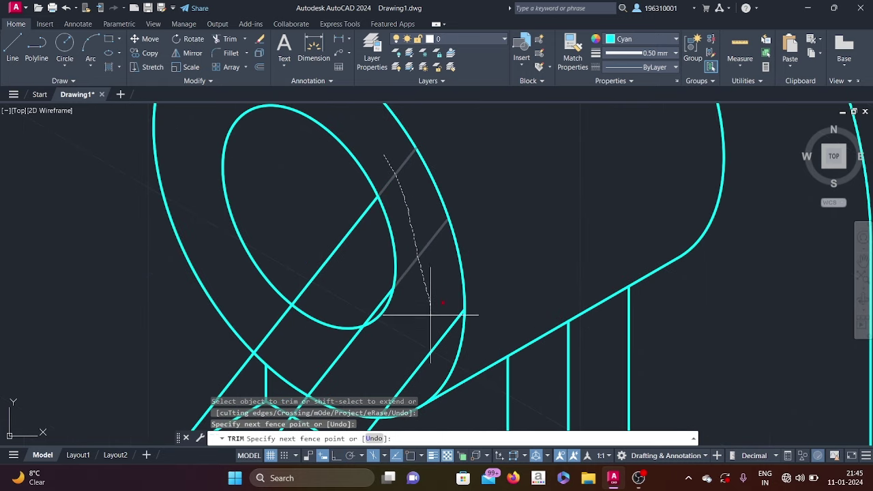
drag(429, 360, 426, 353)
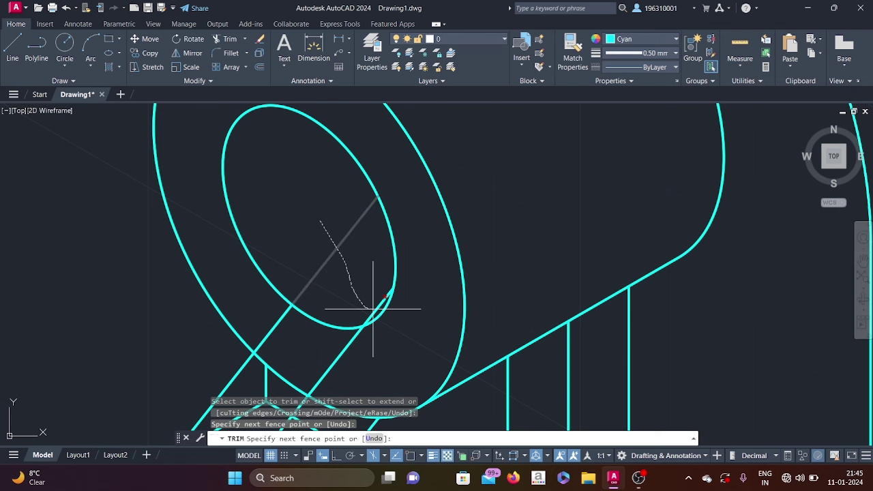
drag(375, 311, 370, 306)
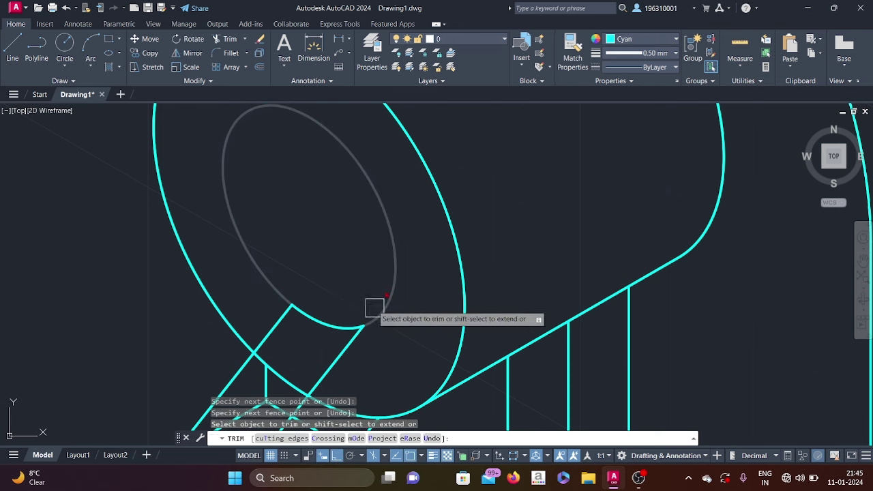
middle_drag(334, 333, 401, 246)
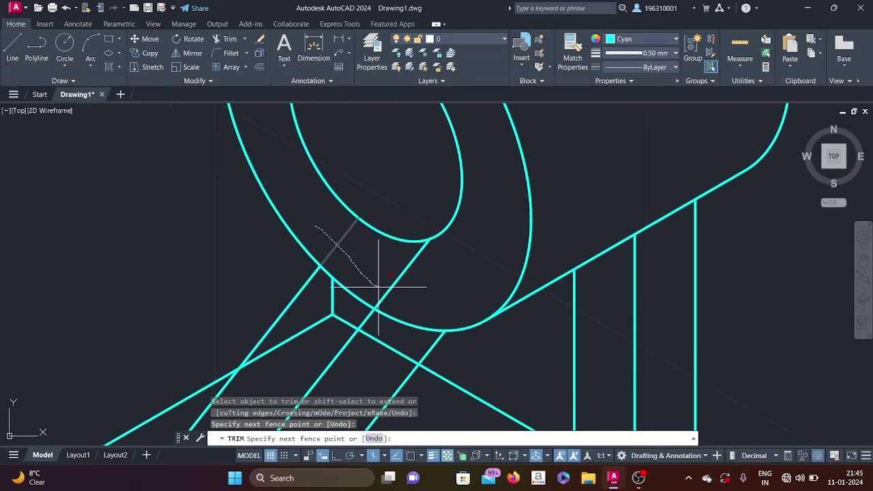
scroll(412, 289, down, 5)
middle_drag(412, 289, 479, 297)
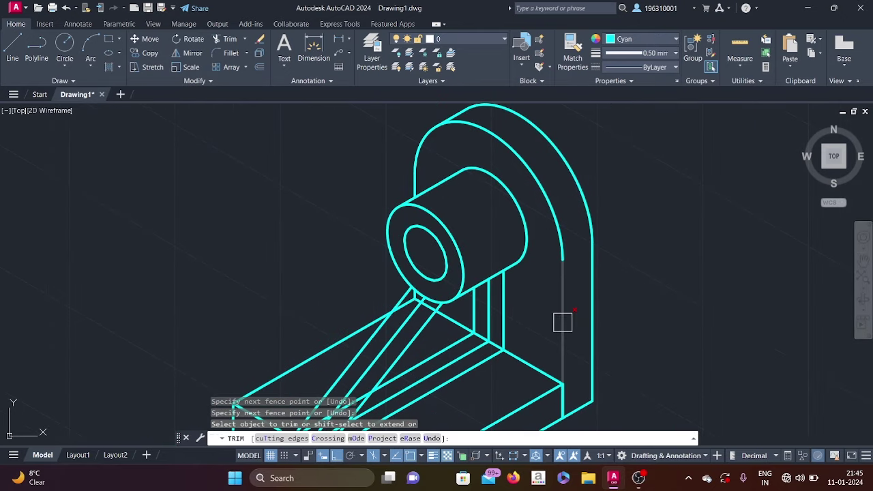
middle_drag(561, 321, 600, 214)
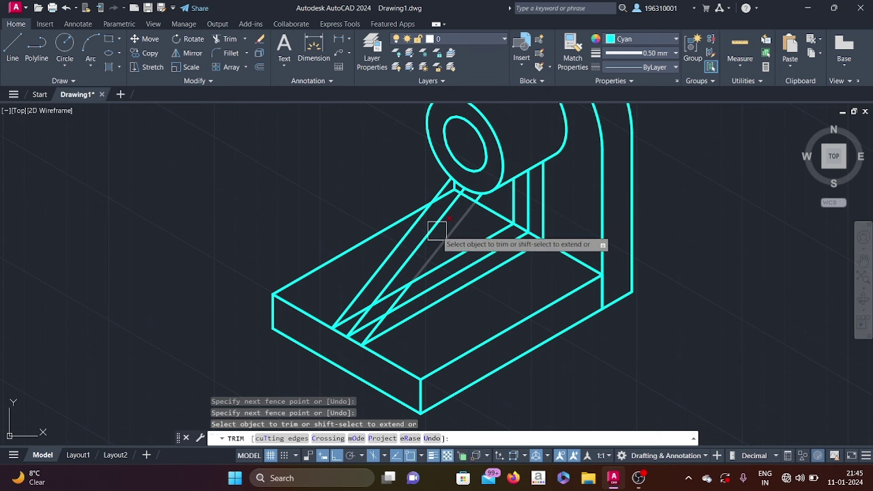
- Trim the gusset segment, crossed rib segments and inner diagonal edge on the base slab
click(426, 221)
scroll(396, 304, up, 3)
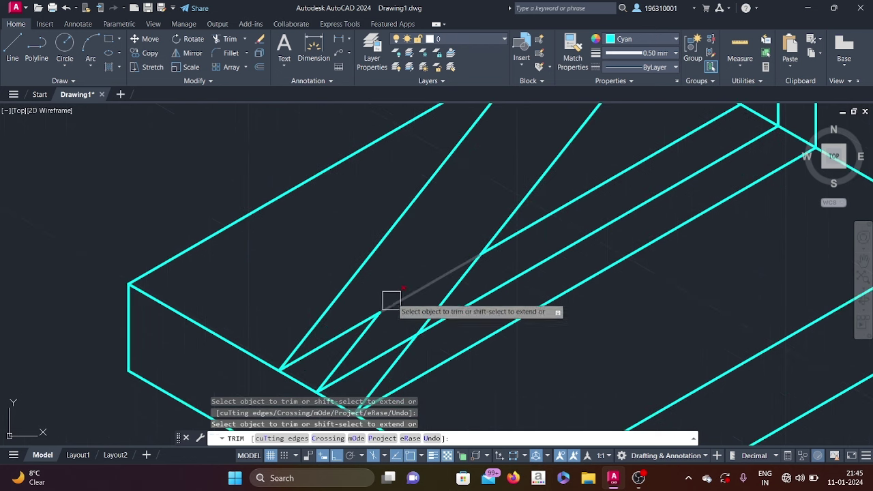
drag(399, 283, 368, 361)
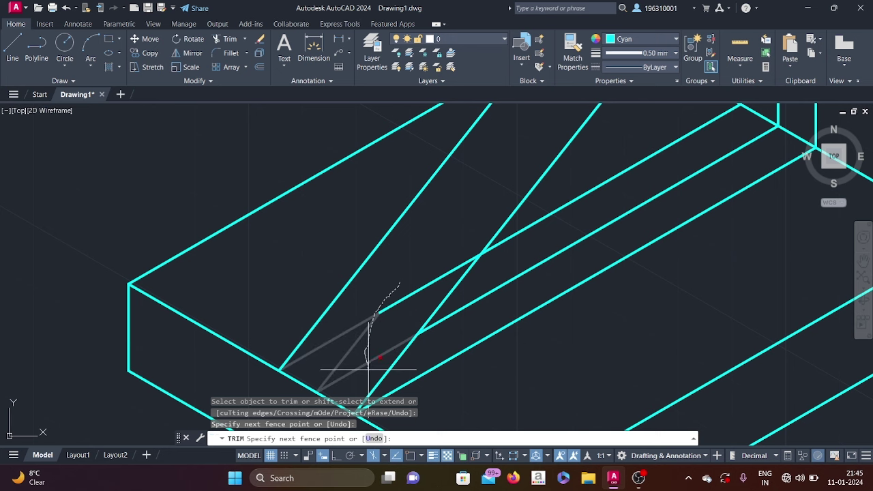
drag(405, 305, 408, 300)
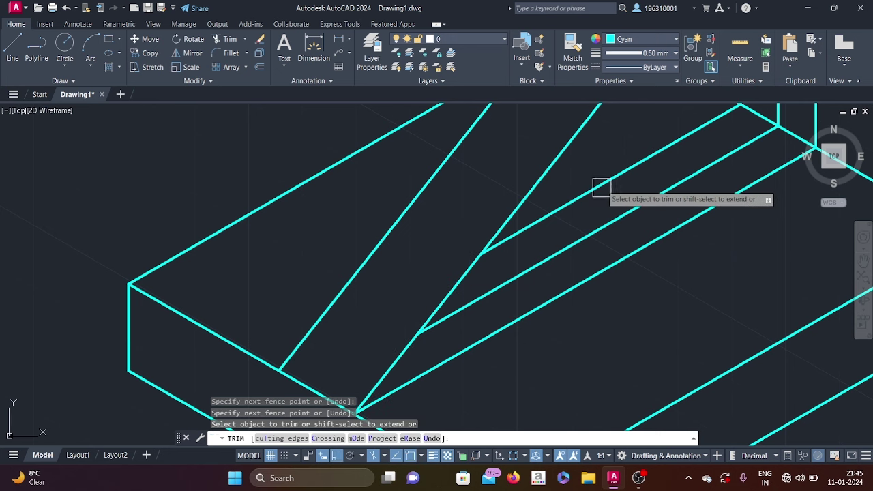
scroll(600, 188, down, 3)
drag(613, 164, 604, 220)
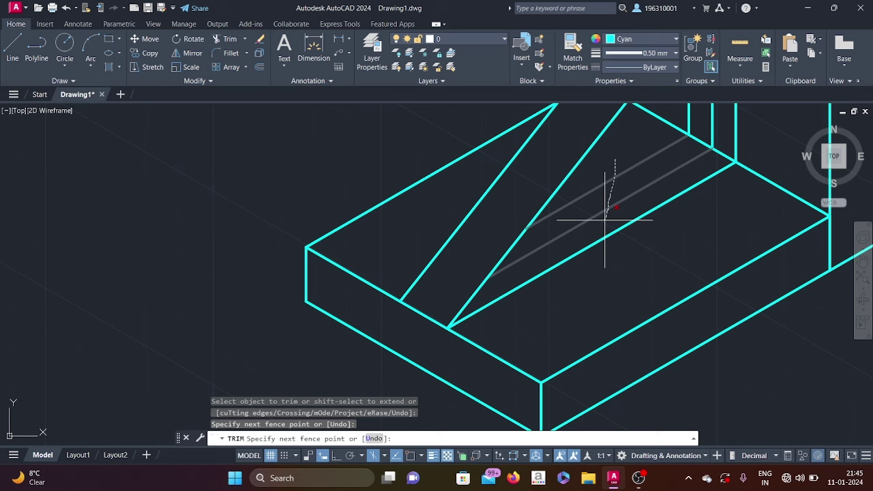
scroll(604, 220, down, 4)
middle_drag(610, 218, 468, 260)
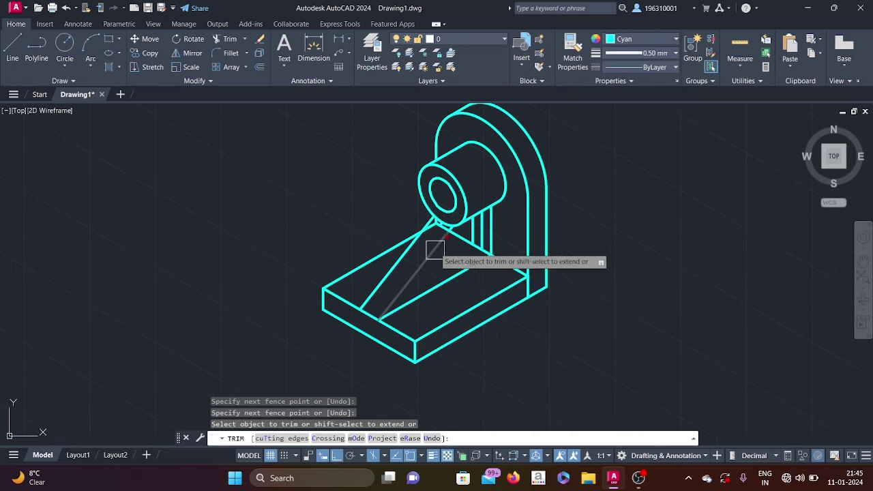
- Trim the faded diagonal, vertical line and short adjoining segment beneath the boss
scroll(436, 238, up, 3)
scroll(405, 232, up, 3)
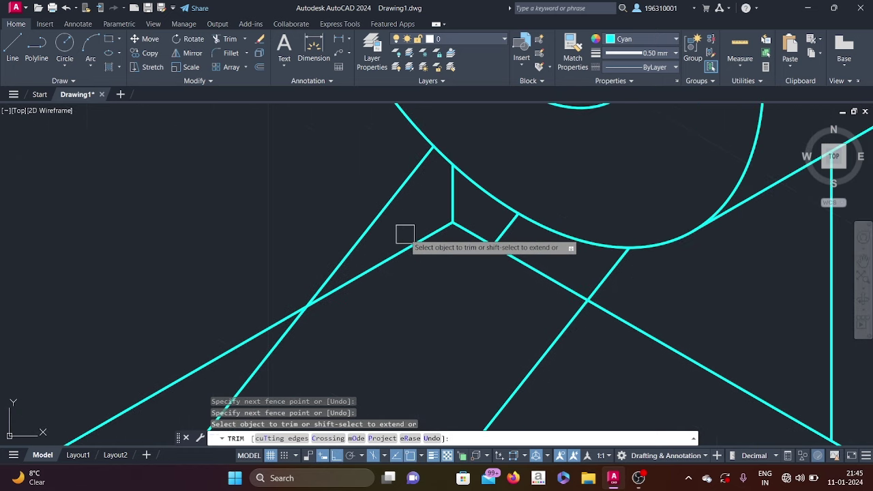
click(415, 250)
click(454, 205)
click(462, 228)
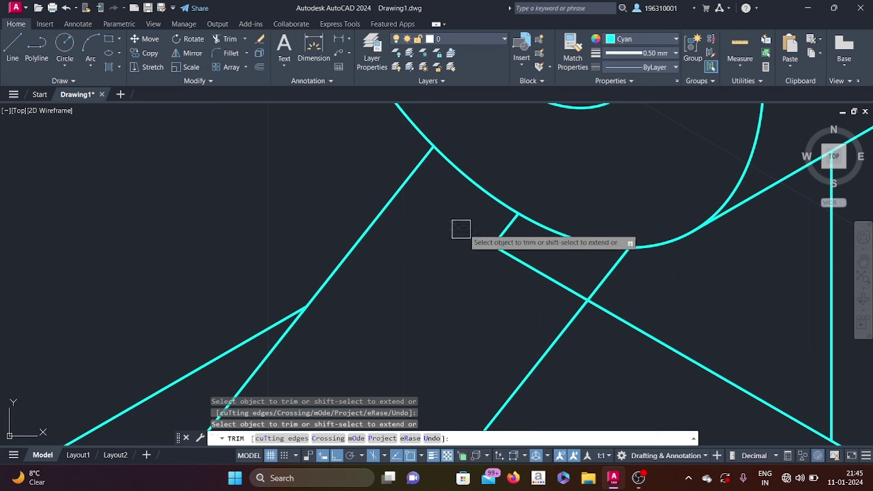
scroll(500, 253, down, 2)
scroll(528, 286, down, 3)
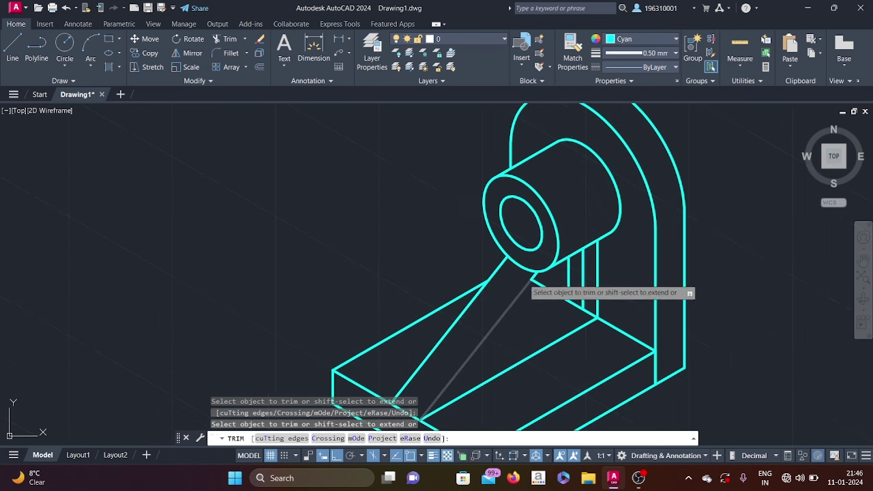
- Fence-trim the leftover diagonal and vertical rib segments, then exit TRIM
mouse_move(528, 287)
middle_down()
mouse_move(604, 309)
mouse_move(554, 294)
middle_up()
click(527, 240)
scroll(525, 246, up, 4)
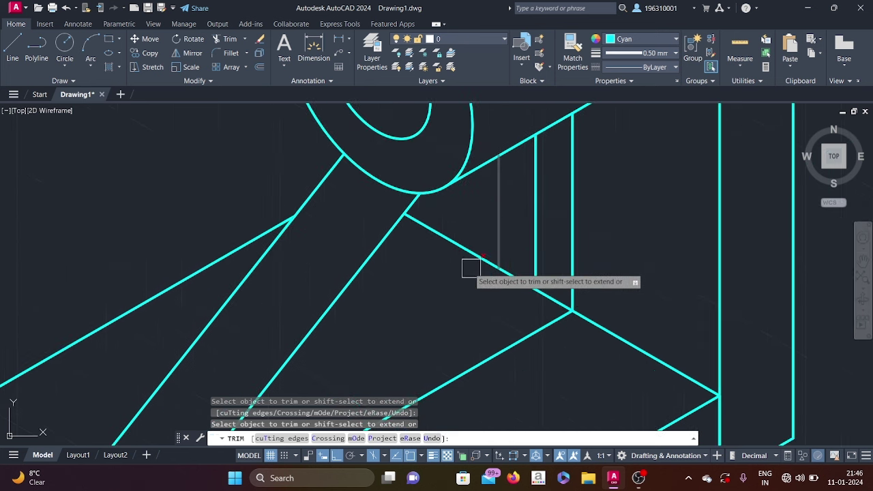
click(471, 252)
key(Return)
click(487, 234)
click(512, 238)
key(Return)
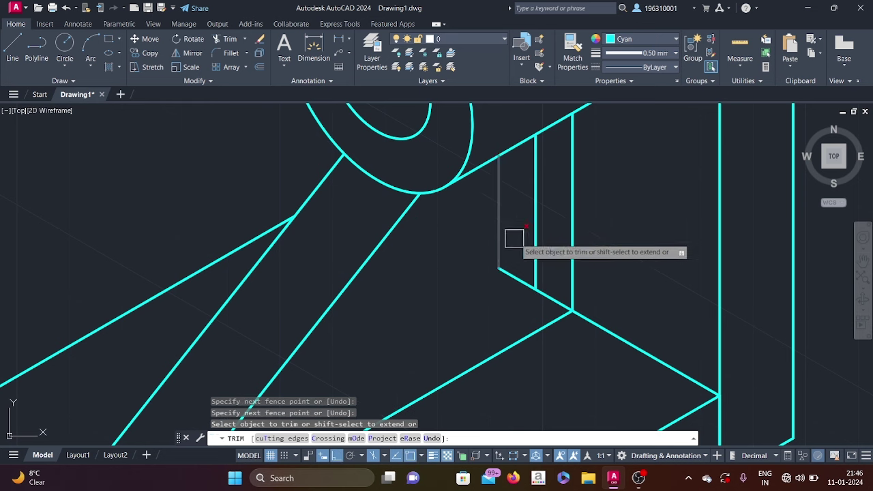
click(525, 236)
click(452, 244)
key(Return)
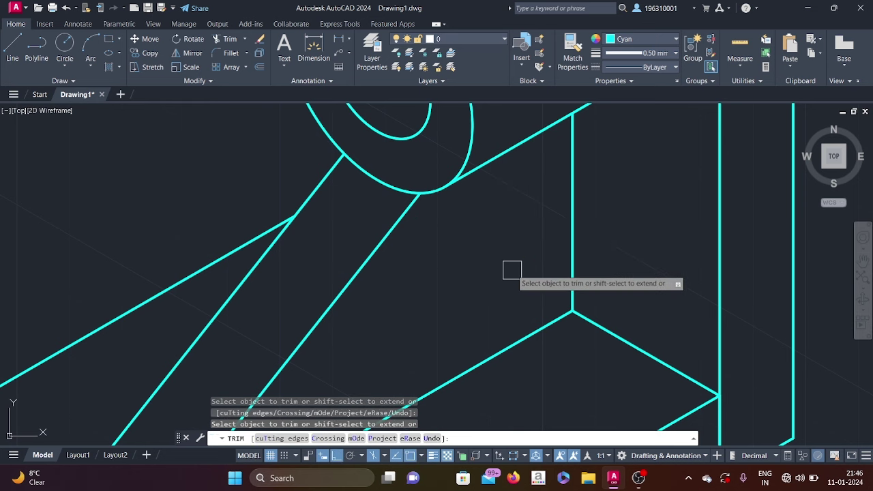
scroll(554, 280, down, 4)
middle_drag(553, 279, 564, 244)
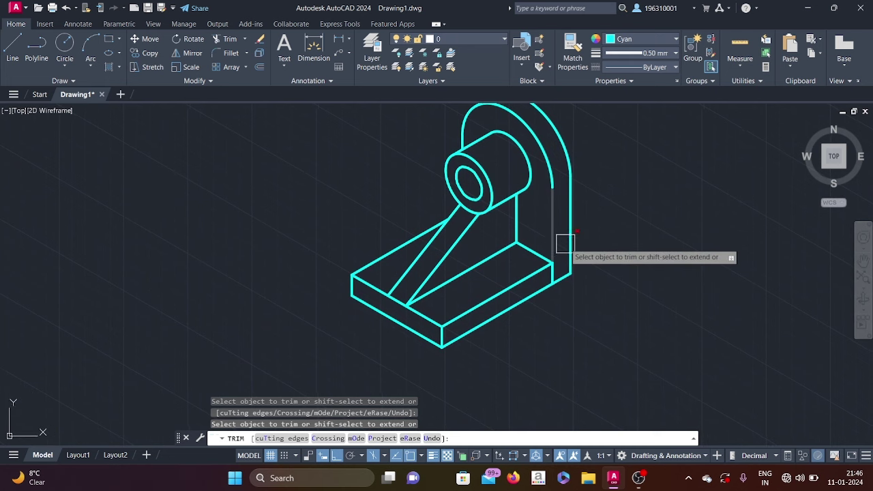
key(Return)
scroll(565, 243, down, 3)
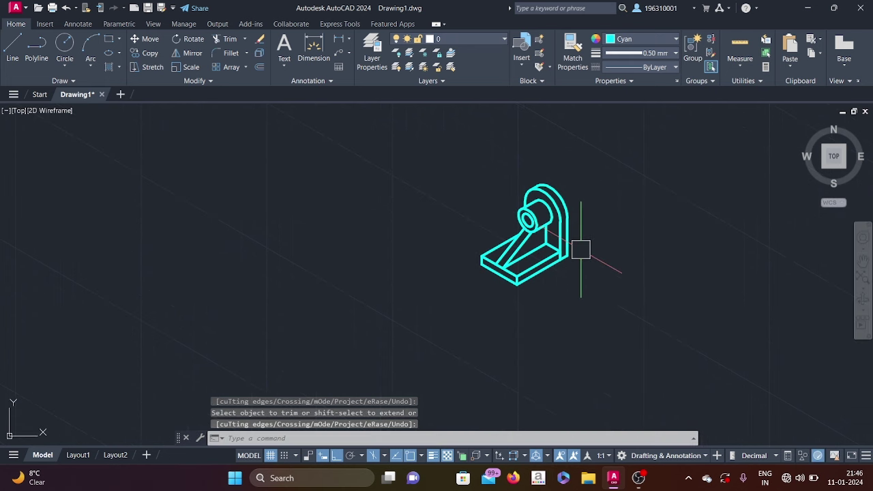
scroll(583, 232, up, 3)
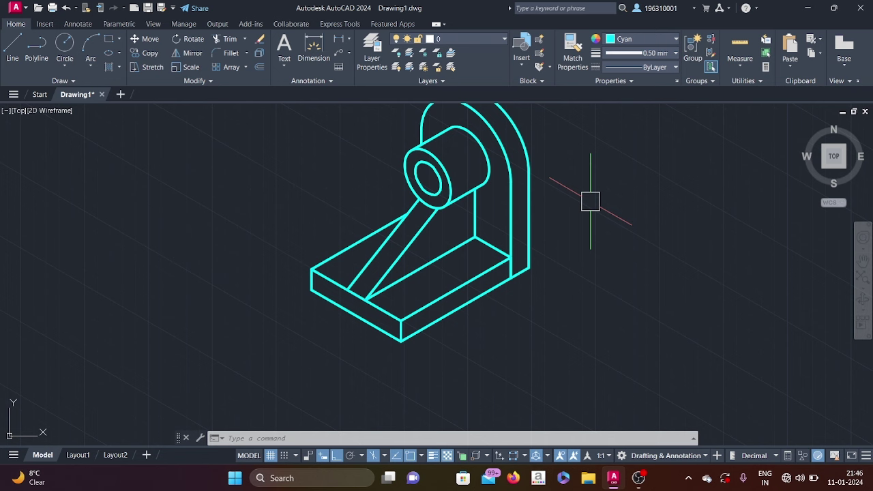
middle_drag(590, 203, 553, 264)
scroll(523, 259, up, 2)
scroll(522, 260, down, 2)
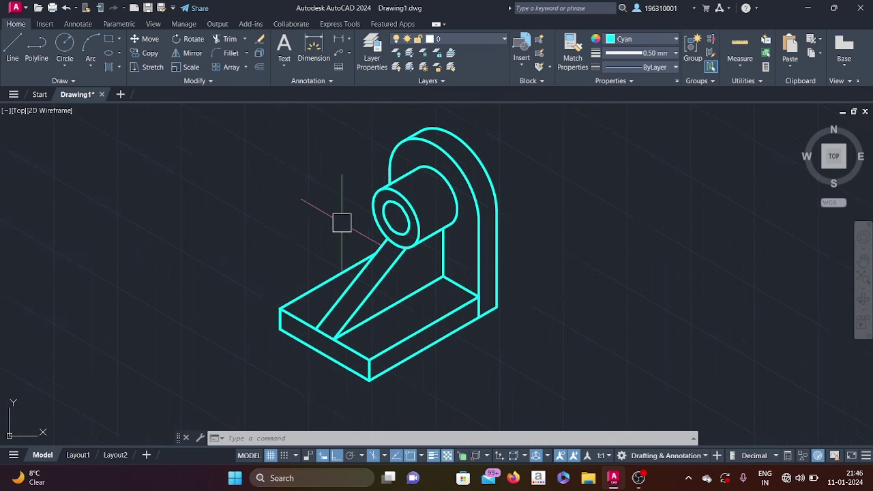